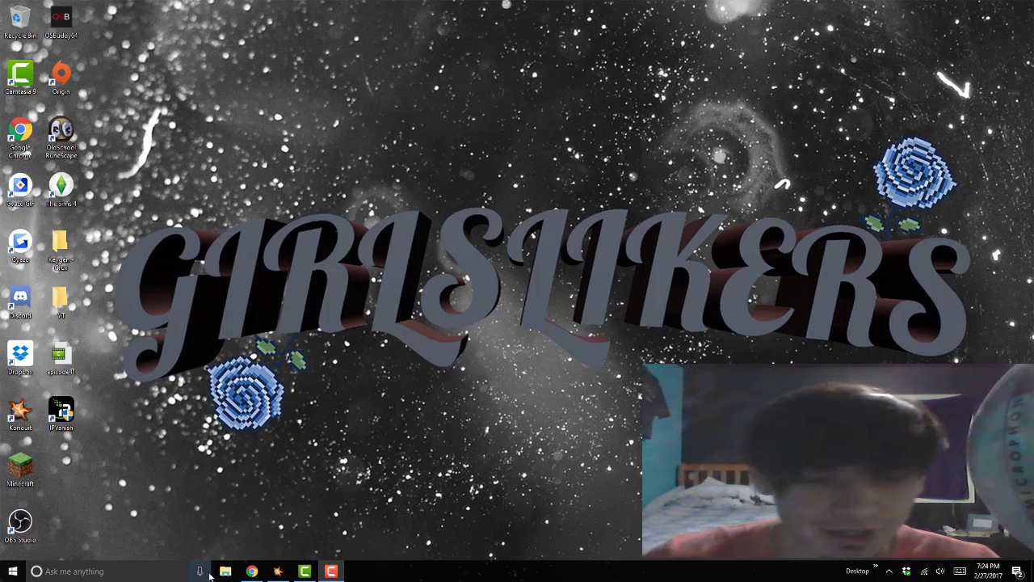
Step: Load the copied MediaFire link in Chrome and start downloading CyberGhost VPN 6.0.2.zip
click(253, 572)
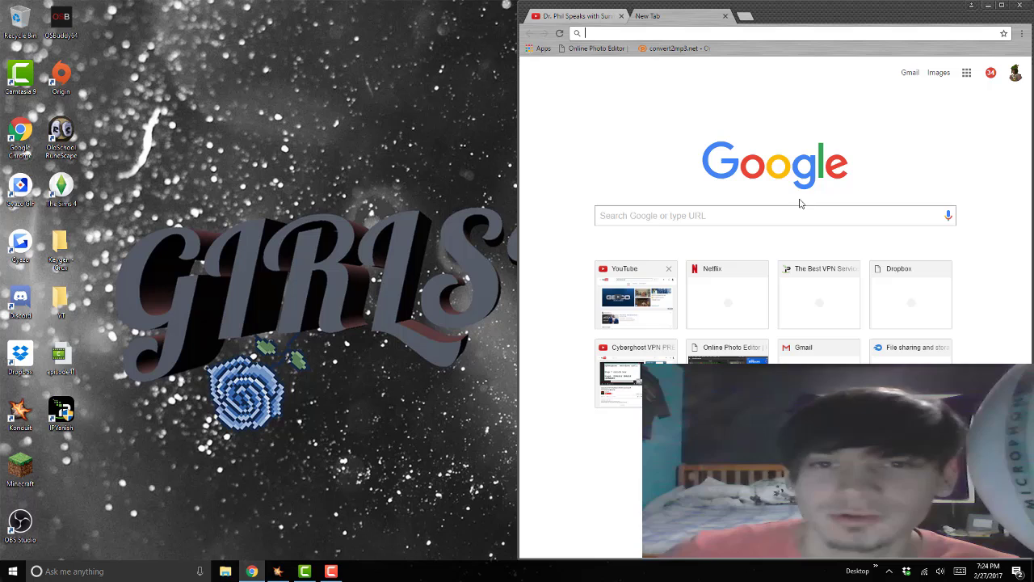
right_click(619, 34)
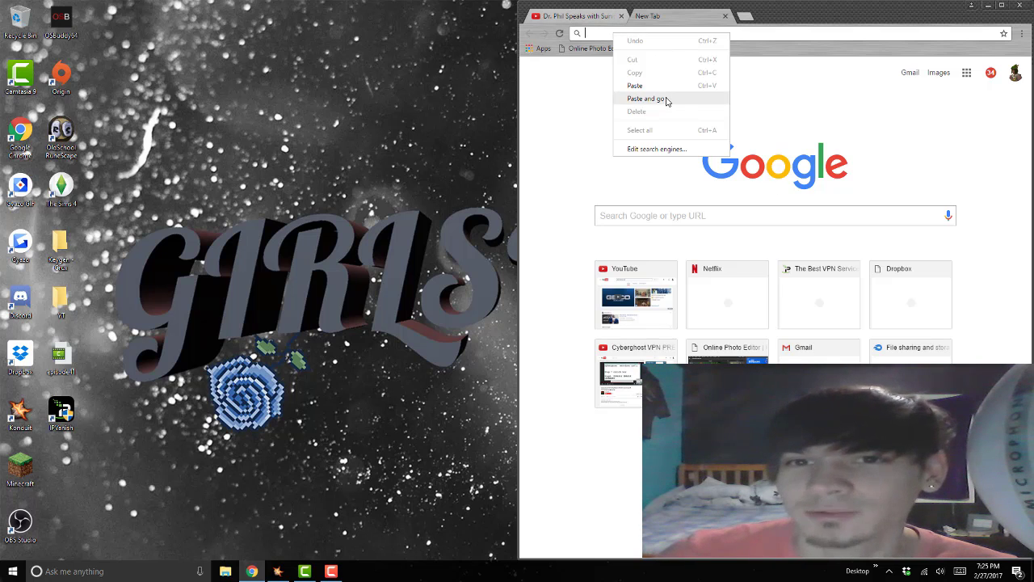
click(666, 99)
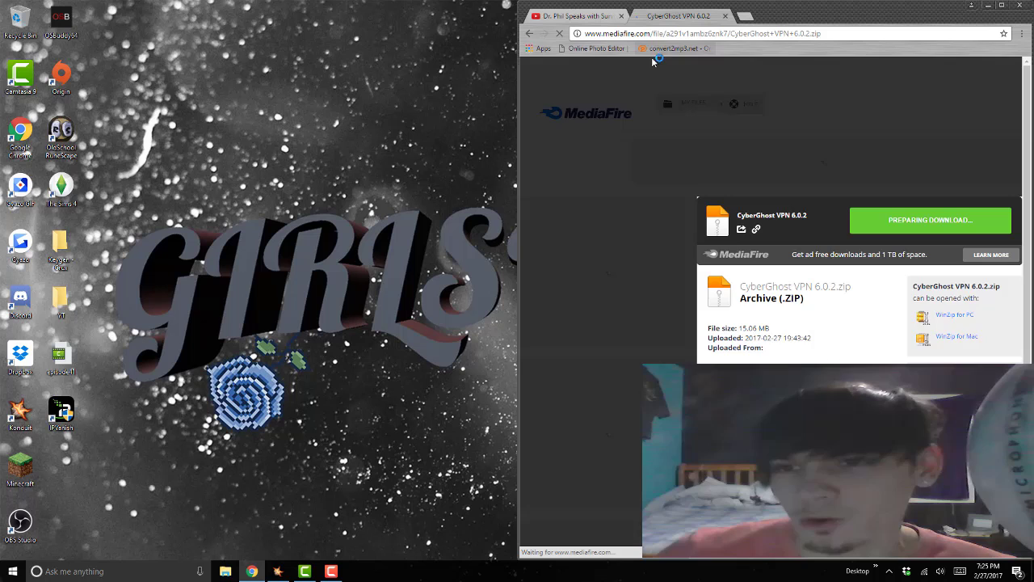
click(913, 152)
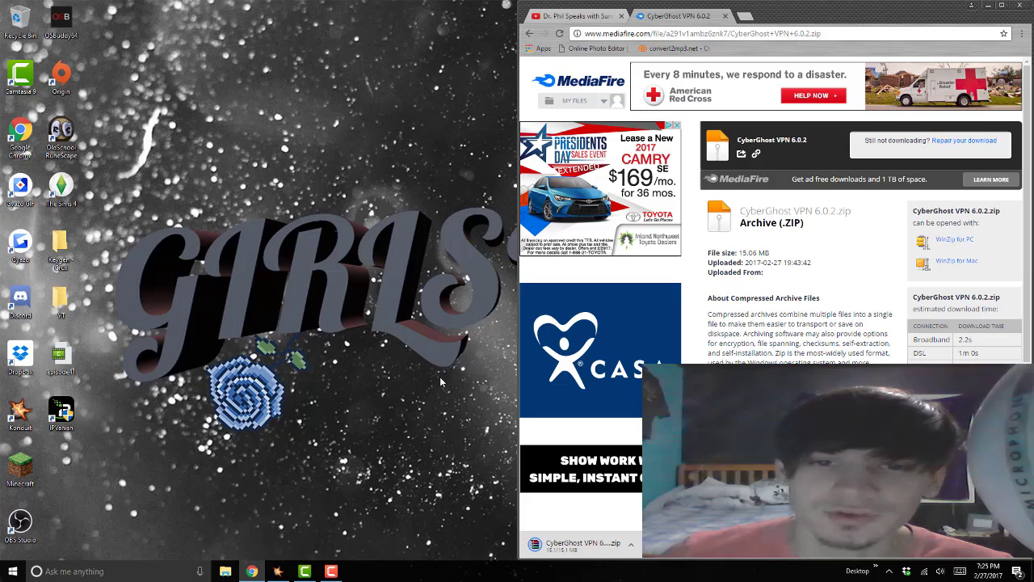
Step: Extract CyberGhost VPN 6.0.2.zip to the Desktop with WinRAR, then close WinRAR
click(578, 543)
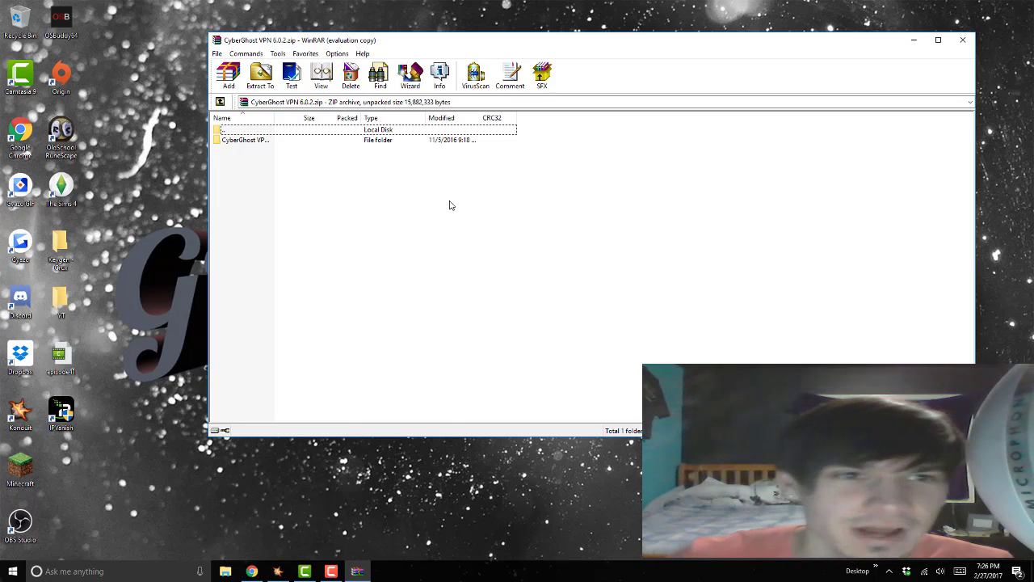
click(253, 87)
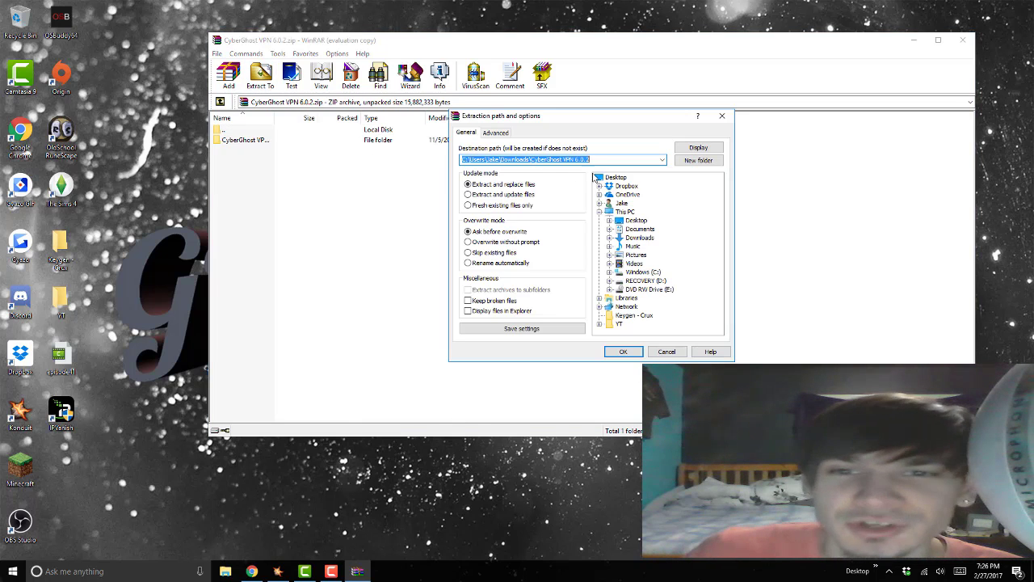
click(615, 177)
click(623, 352)
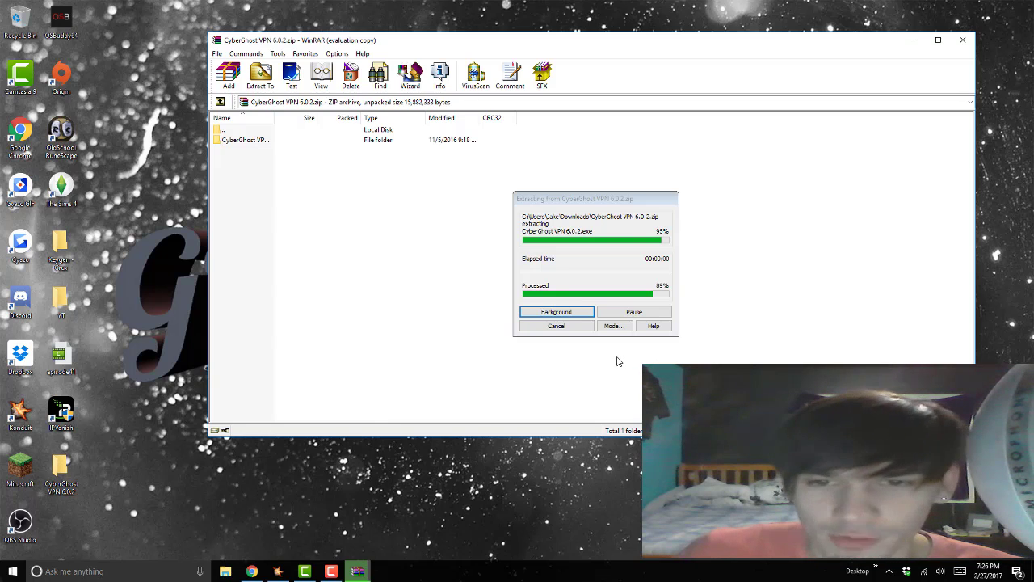
click(961, 40)
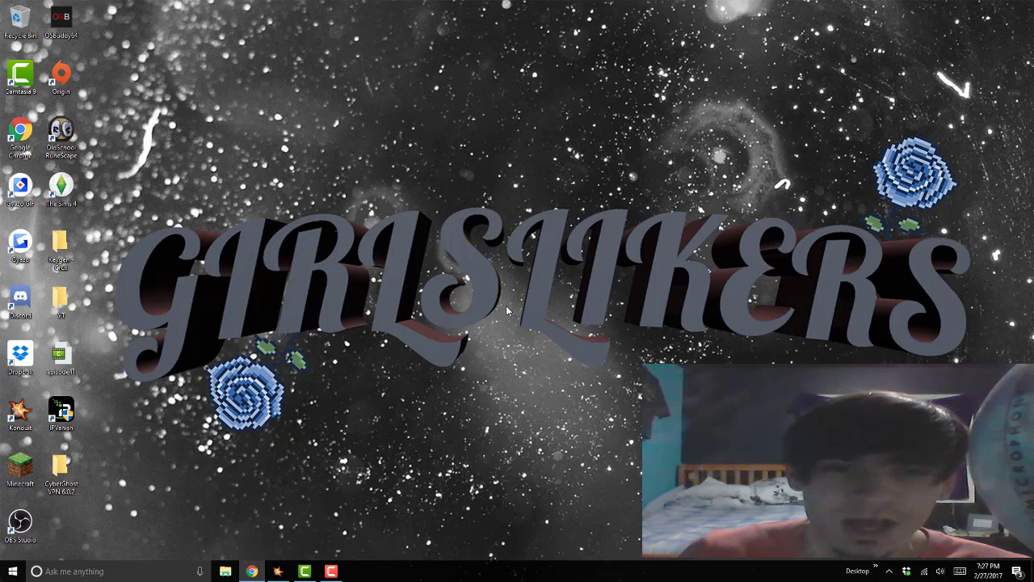
Step: Check the Wi-Fi connection details, then run the installer from the CyberGhost VPN 6.0.2 folder
click(922, 572)
click(937, 275)
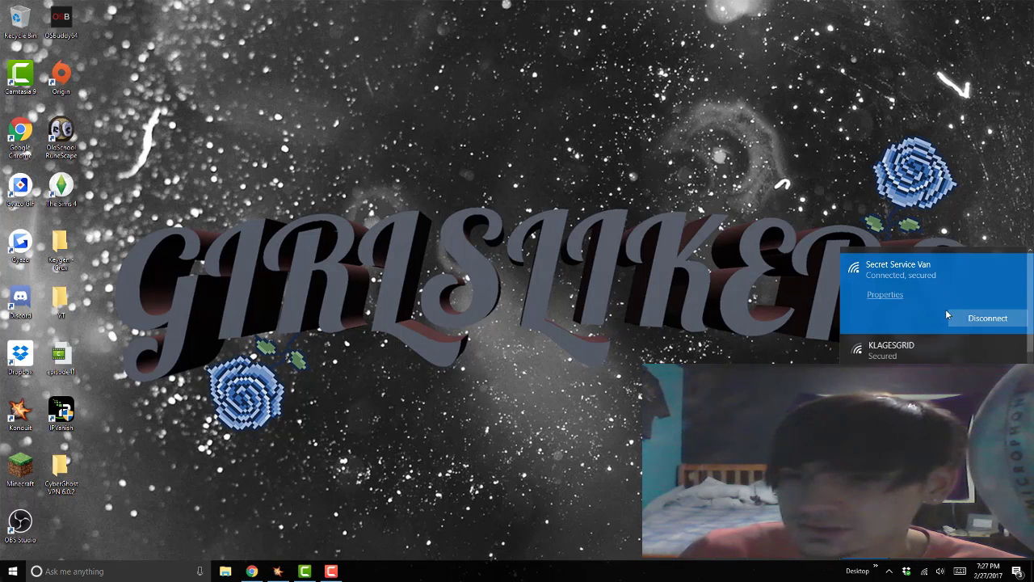
click(736, 315)
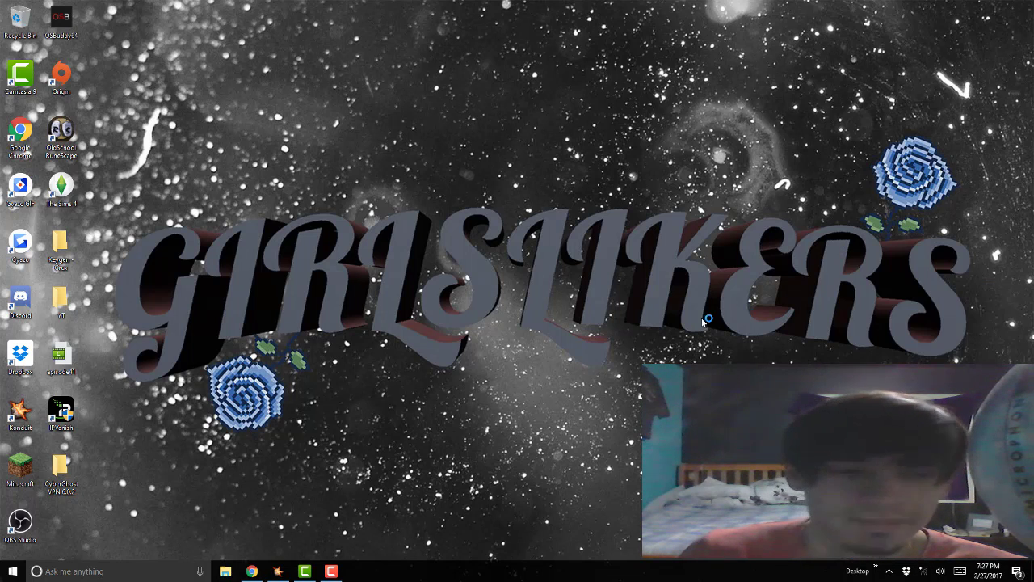
double_click(62, 468)
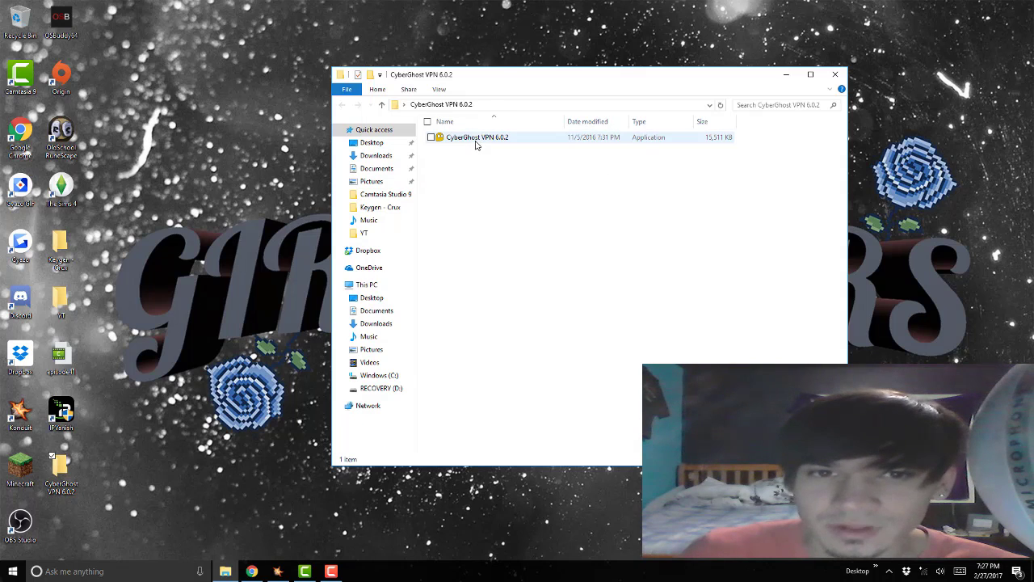
double_click(477, 138)
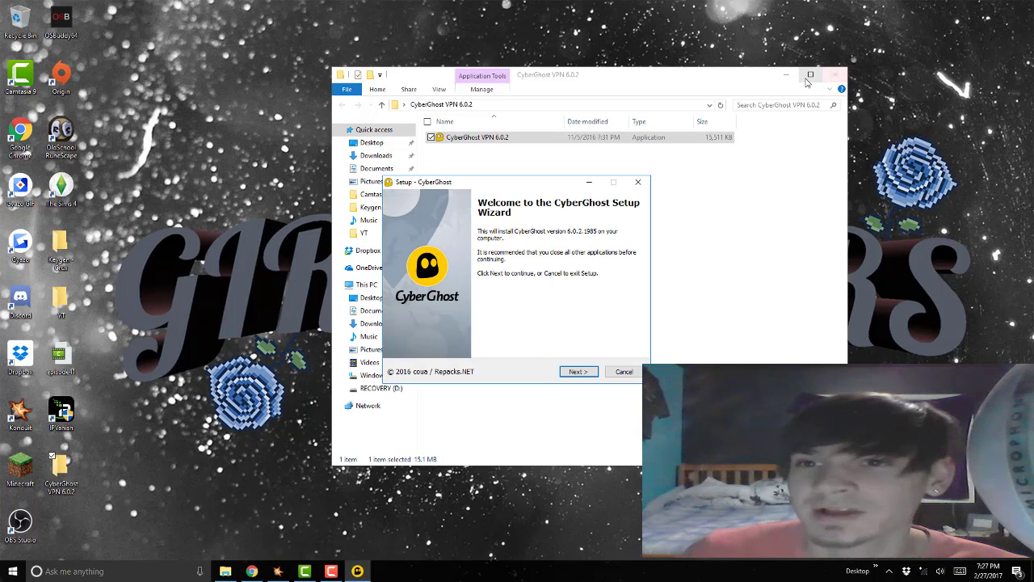
Step: Close Explorer and start installing CyberGhost with a desktop icon
click(836, 75)
drag(523, 187, 545, 123)
click(609, 309)
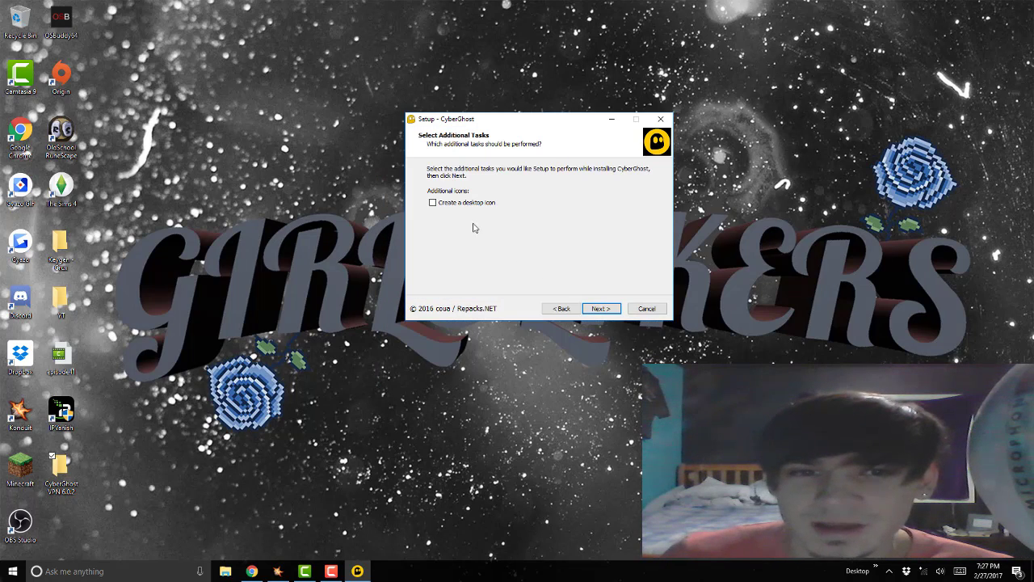
click(454, 207)
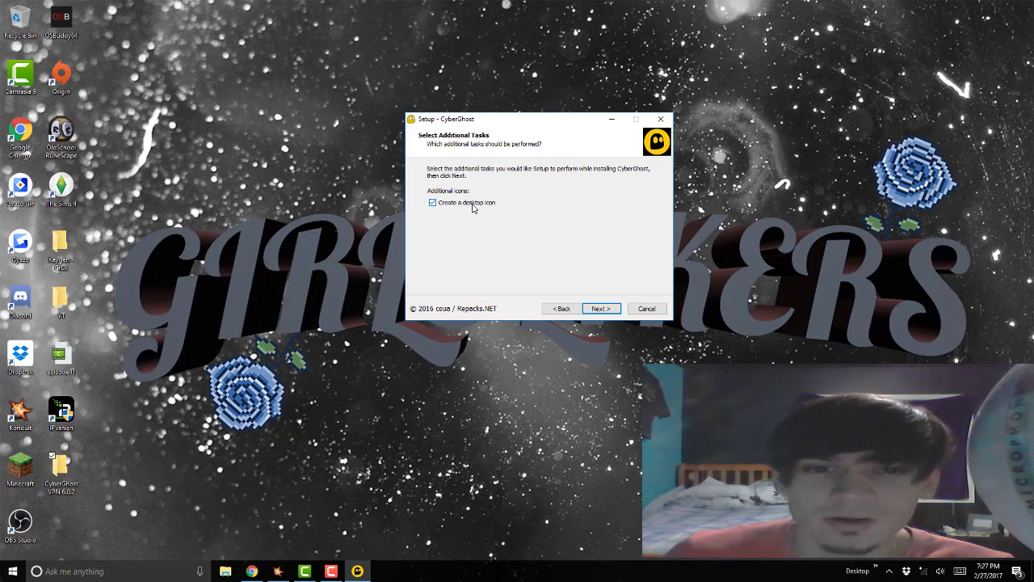
click(597, 309)
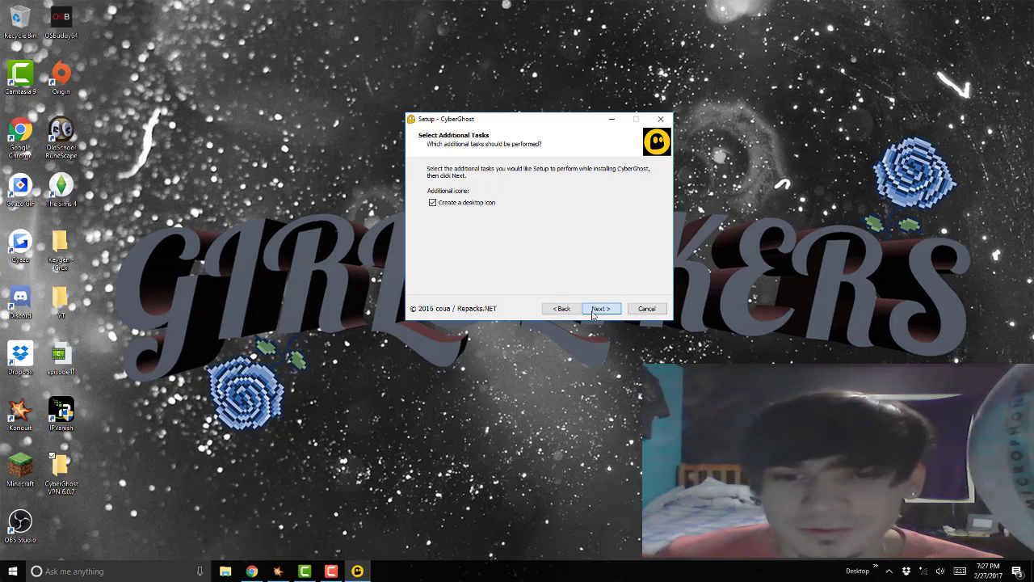
click(592, 315)
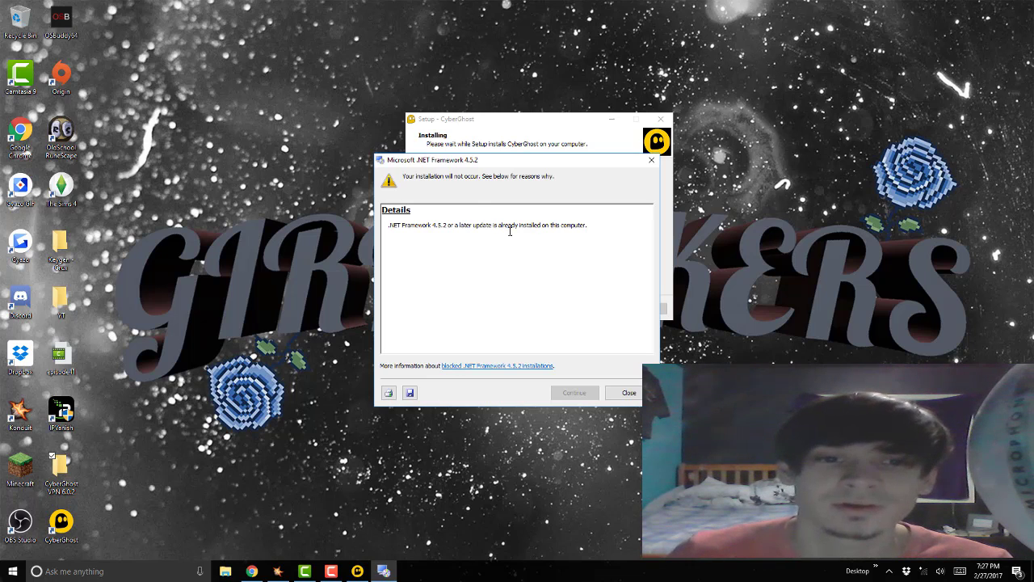
Step: Dismiss the .NET Framework 4.5.2 notice and finish setup without launching CyberGhost
drag(486, 159, 495, 148)
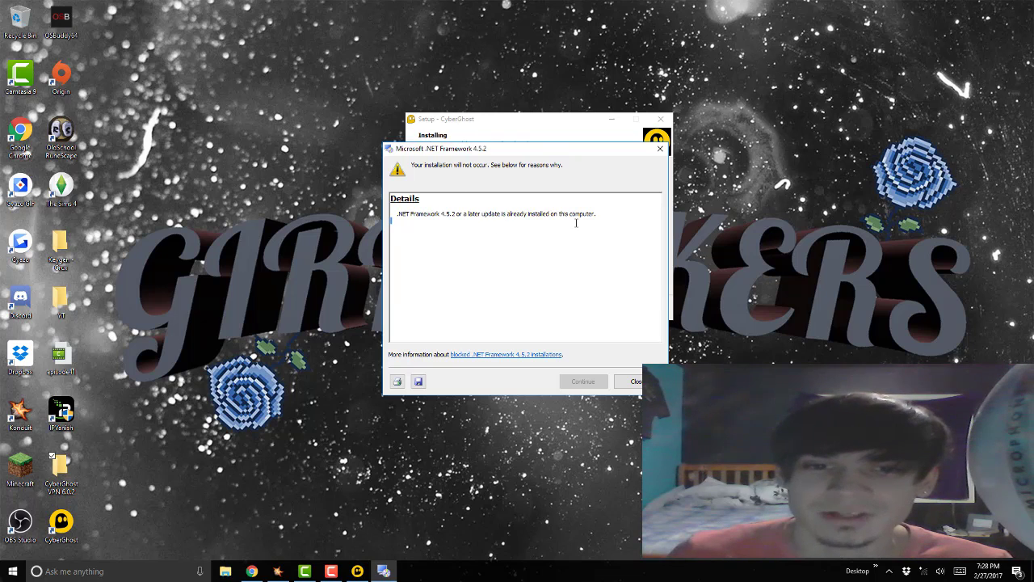
click(637, 379)
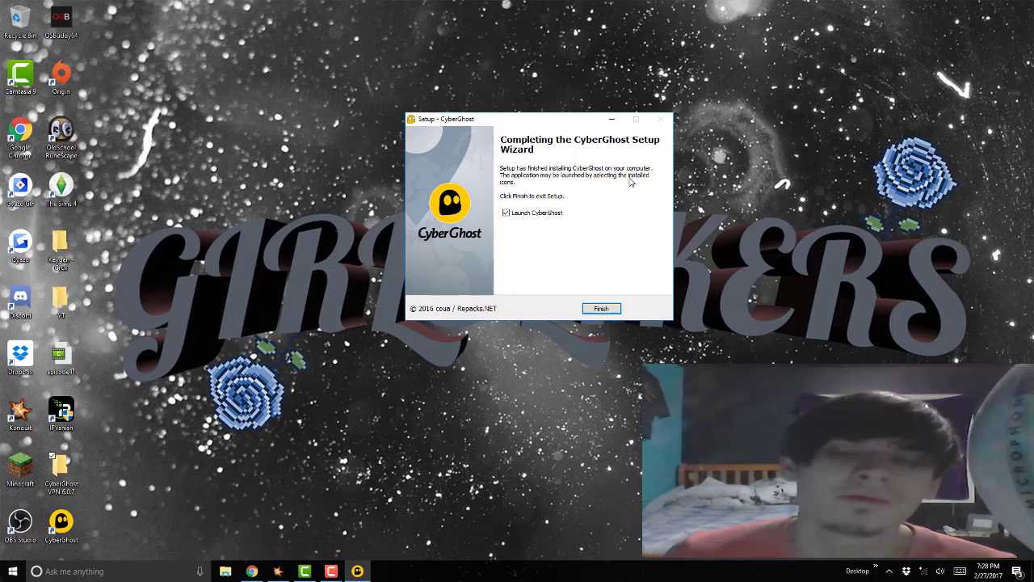
mouse_move(535, 123)
mouse_down()
mouse_move(533, 106)
mouse_move(517, 107)
mouse_move(530, 125)
mouse_up()
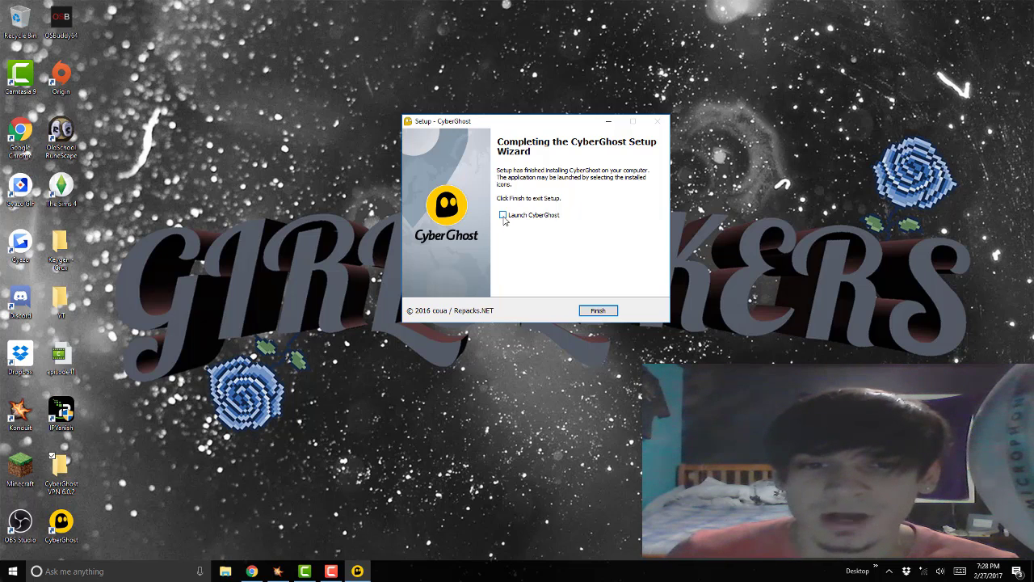
click(600, 312)
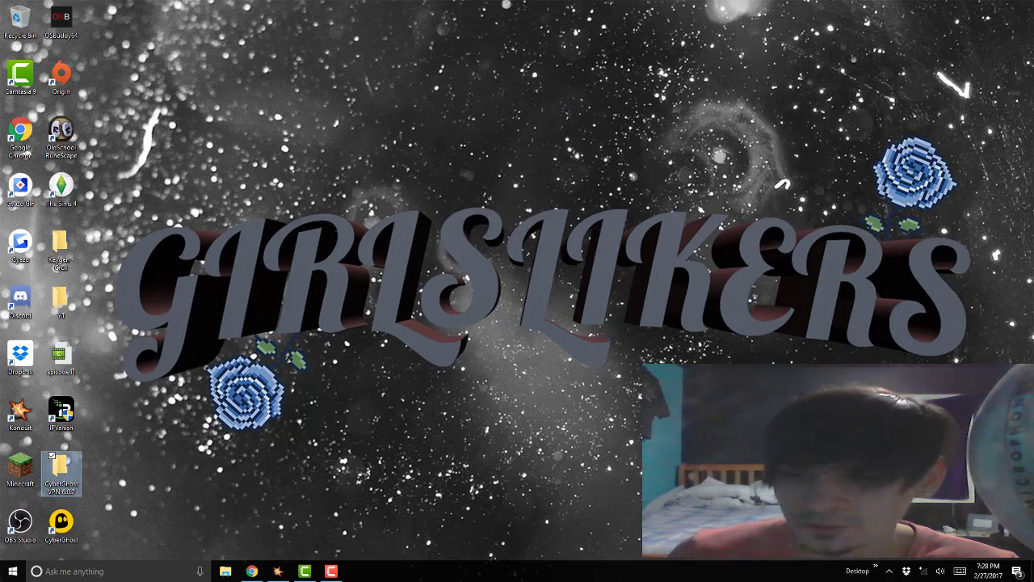
Step: Open Task Manager from the taskbar and inspect the CyberGhost Service process entry
right_click(512, 572)
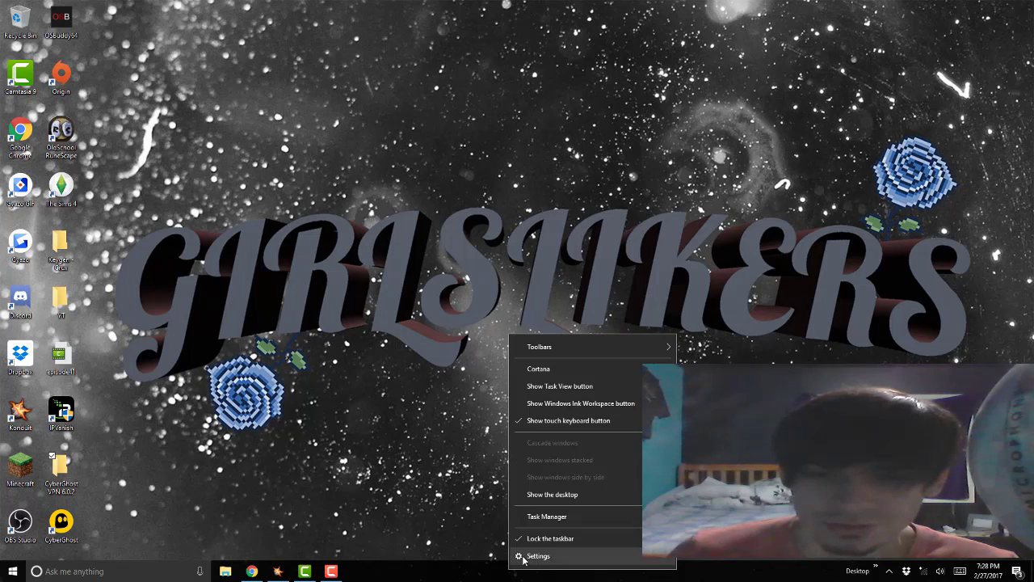
click(547, 517)
drag(756, 129, 561, 84)
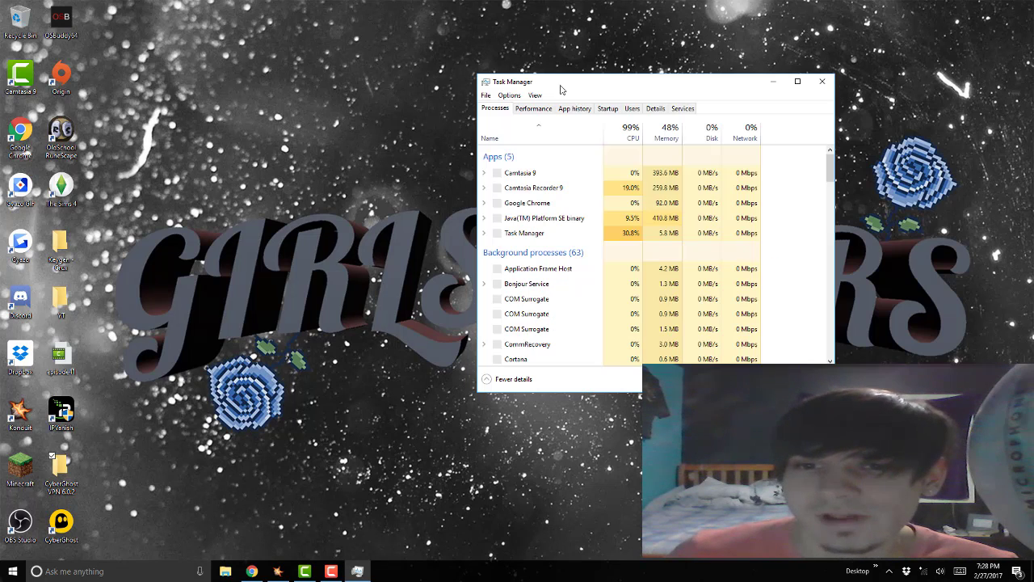
scroll(572, 199, down, 2)
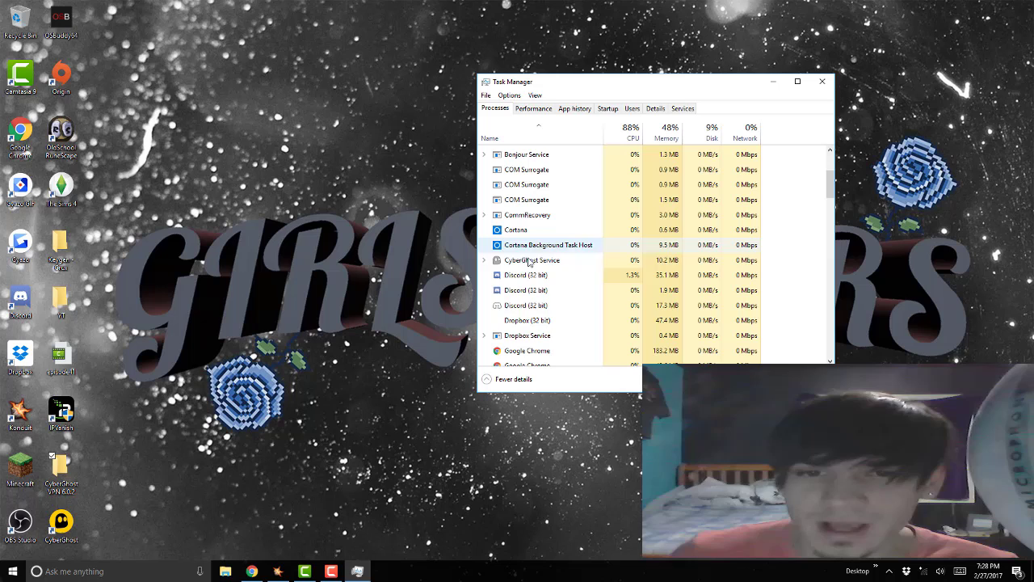
double_click(529, 260)
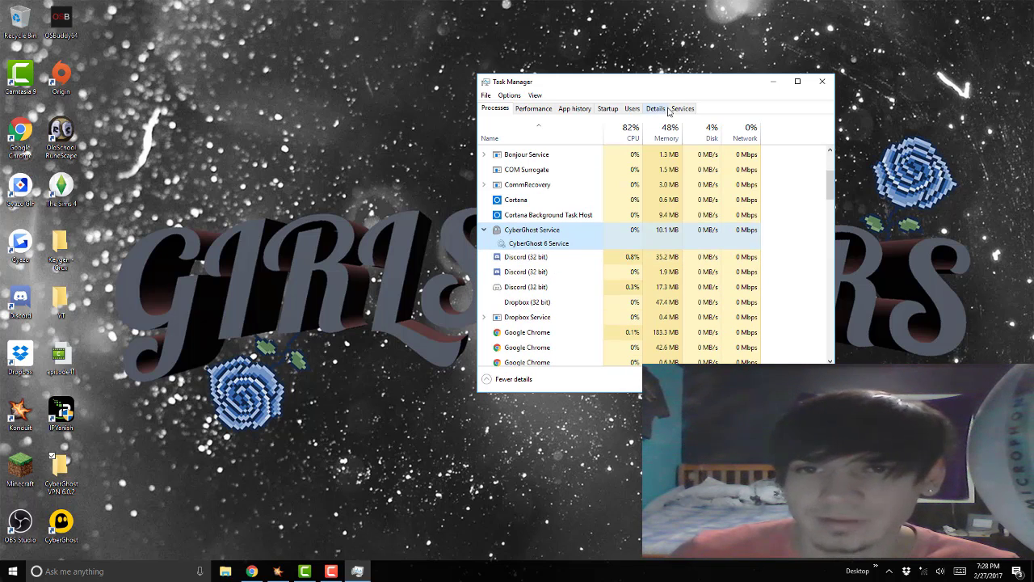
right_click(559, 235)
click(538, 233)
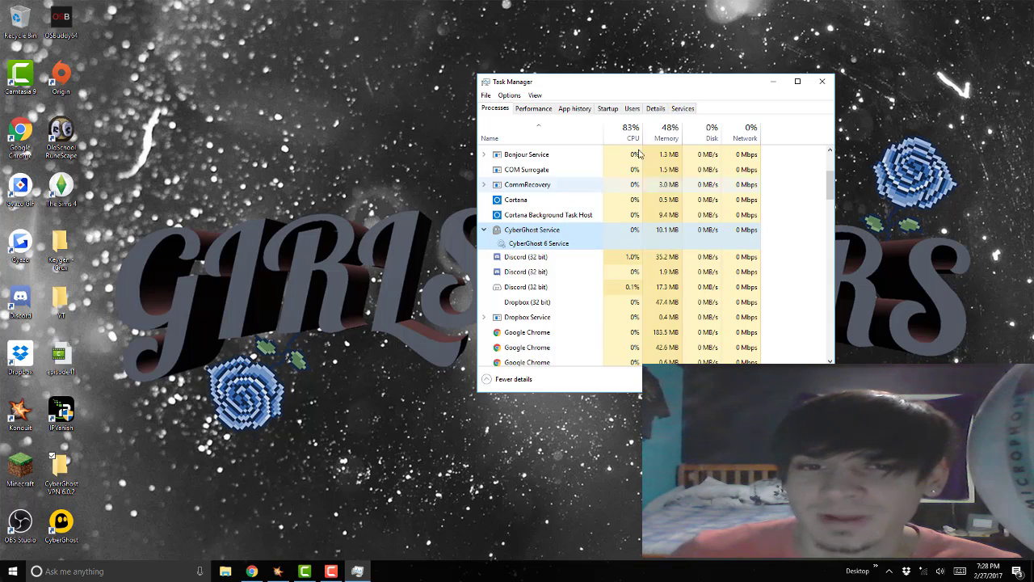
Step: Stop the CG6Service service from Task Manager's Services list
click(658, 111)
click(681, 110)
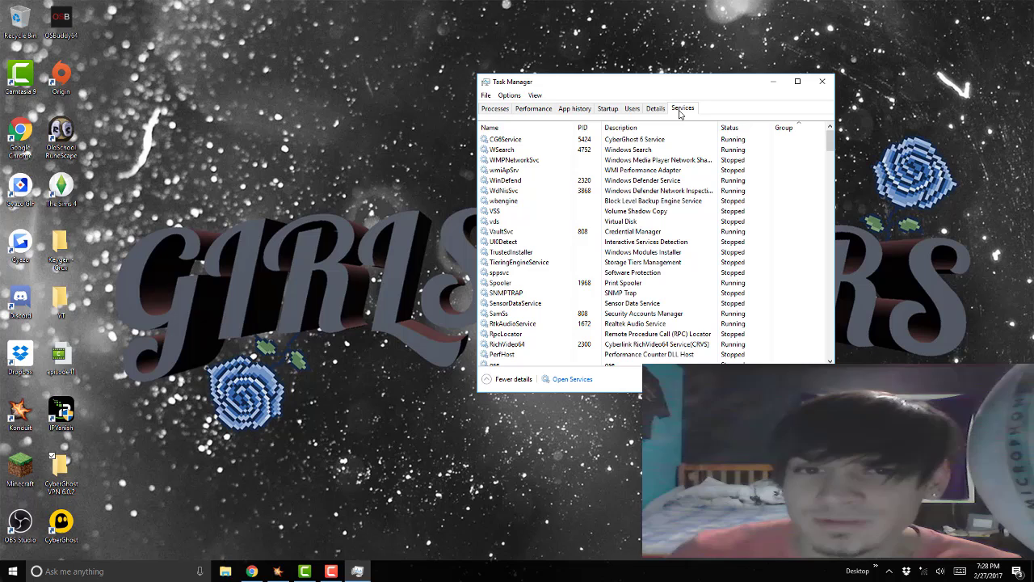
right_click(727, 143)
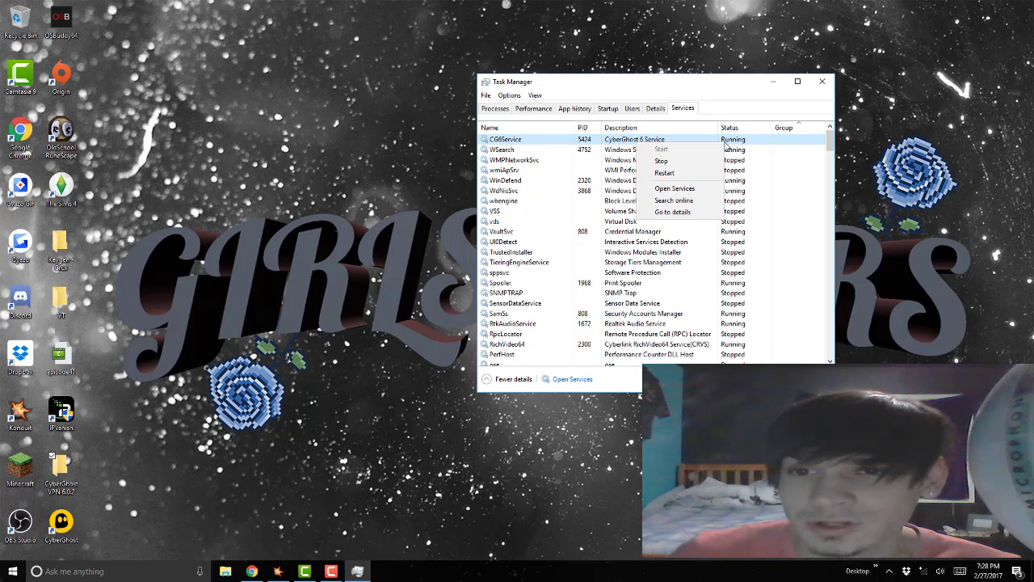
click(662, 161)
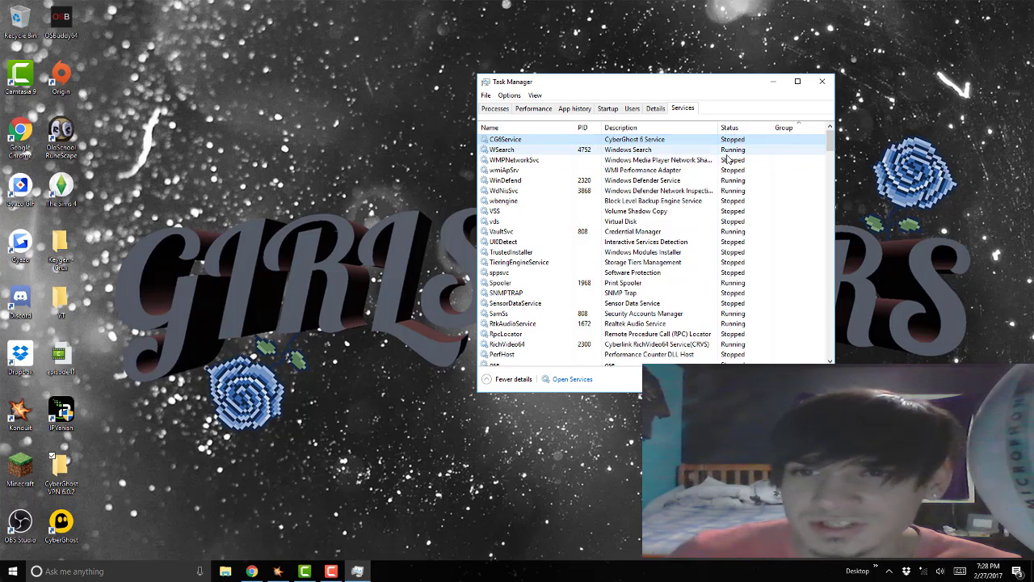
Step: Review the running processes, recheck the Services list, and minimize Task Manager
click(494, 108)
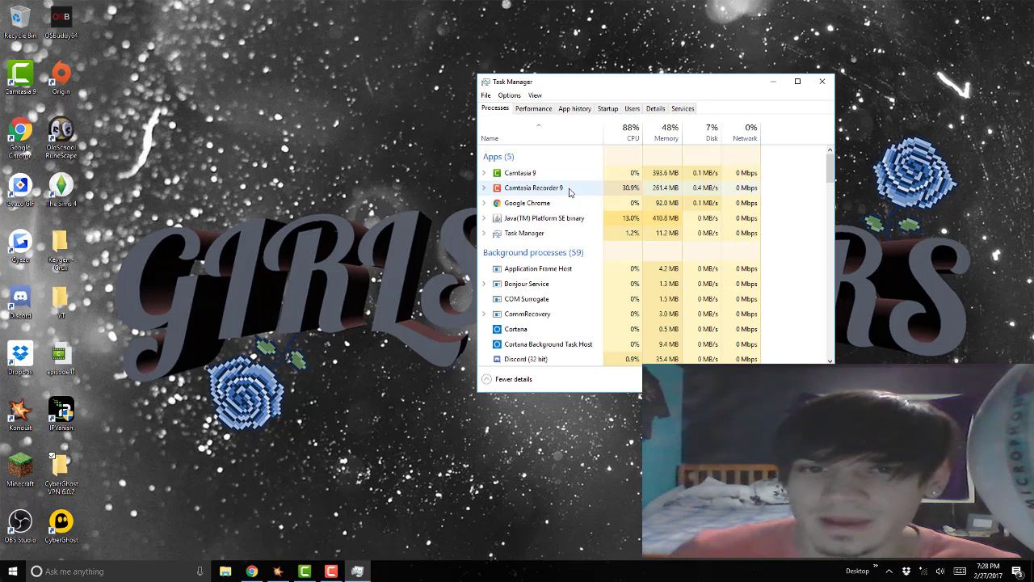
scroll(574, 212, down, 1)
scroll(574, 212, down, 6)
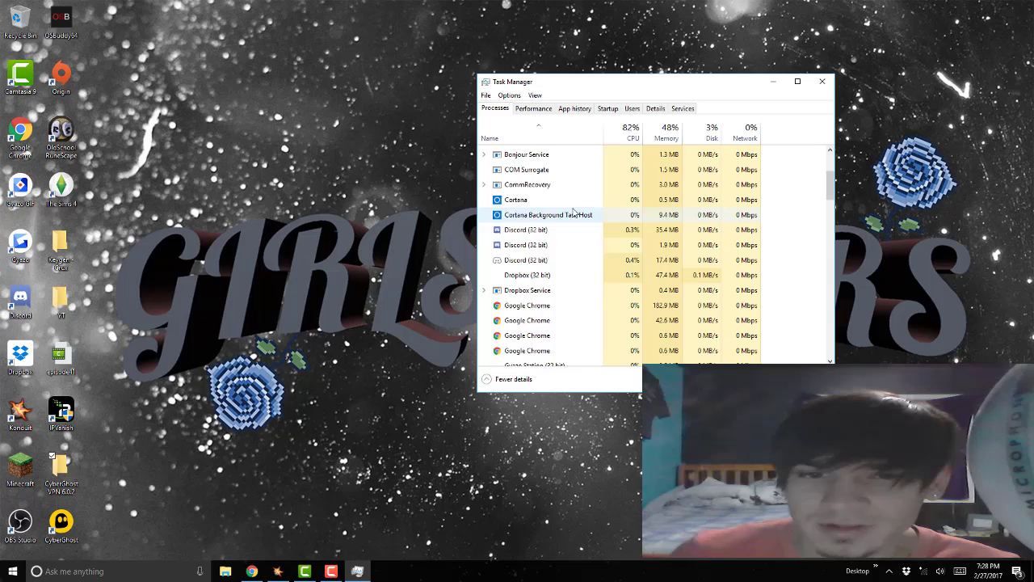
scroll(575, 222, down, 8)
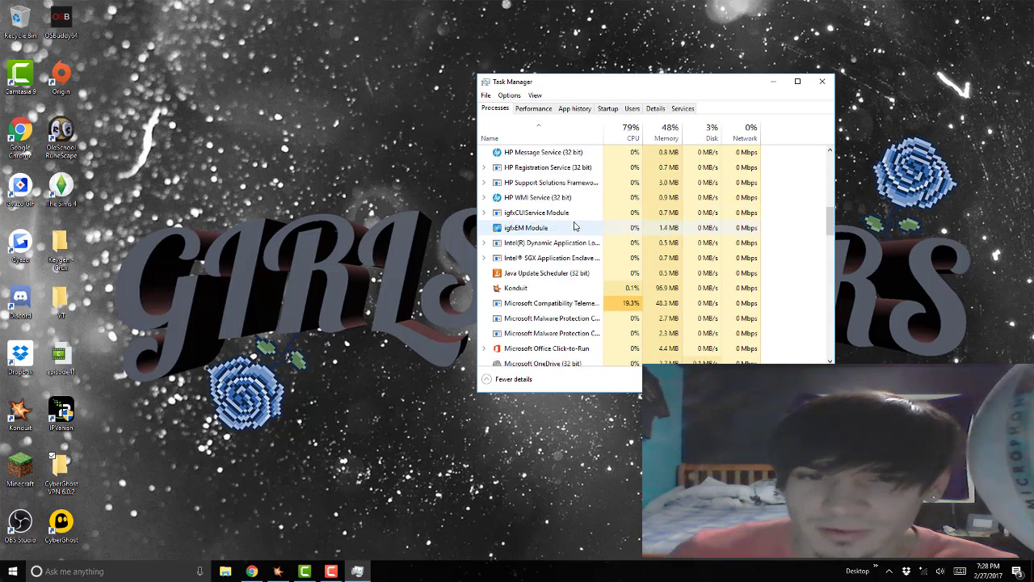
scroll(574, 225, down, 5)
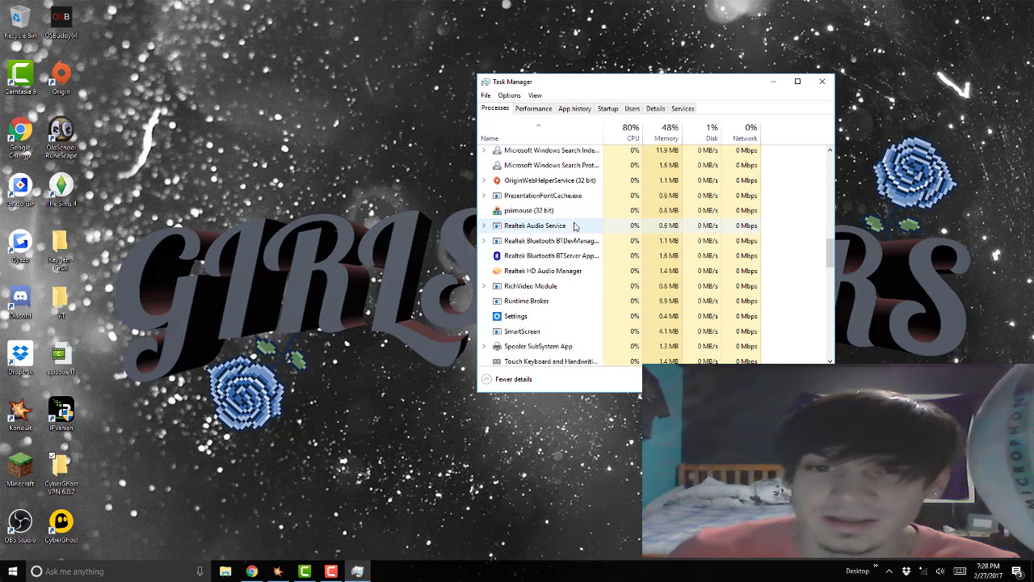
scroll(575, 228, down, 4)
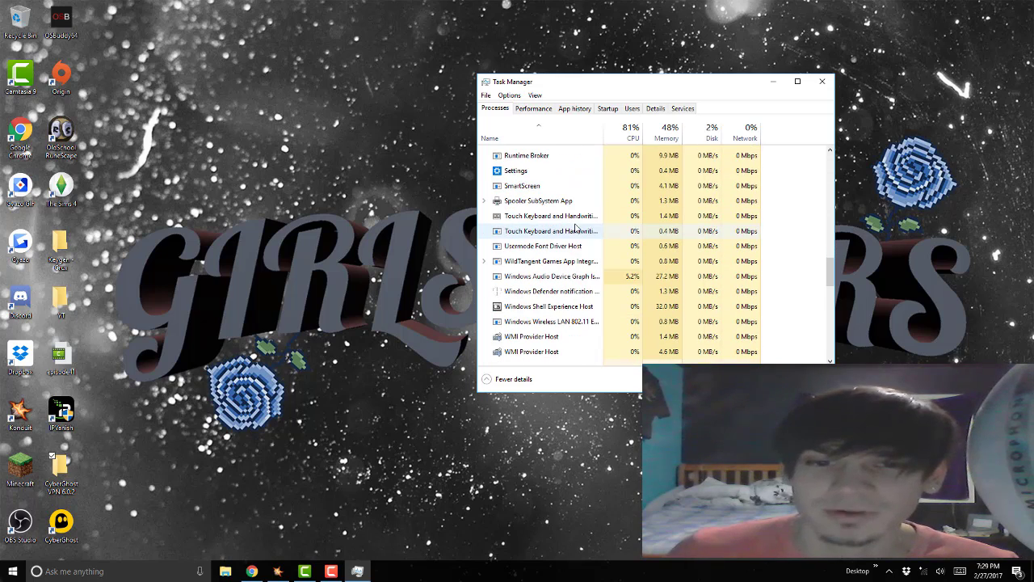
scroll(576, 236, up, 15)
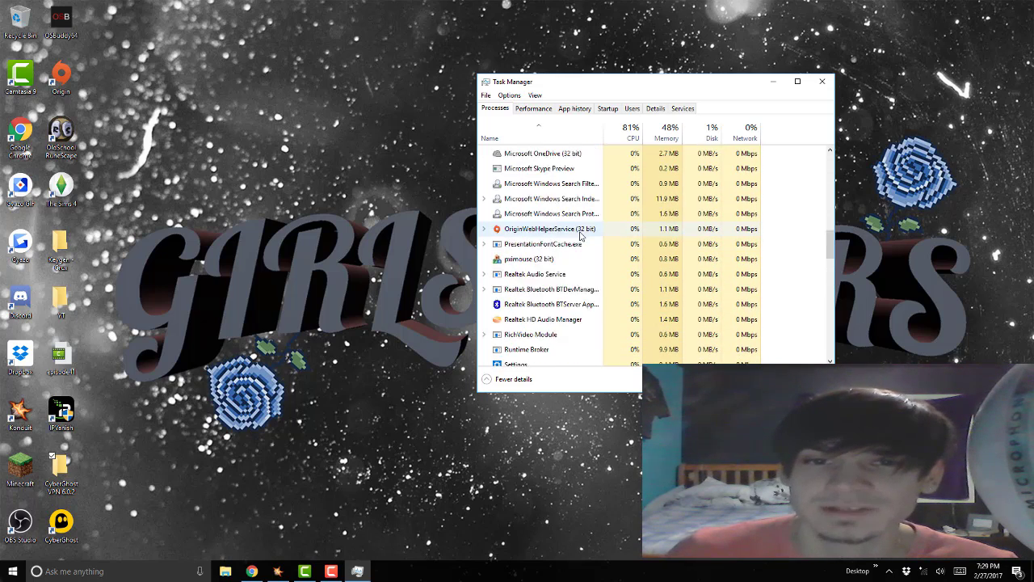
scroll(580, 185, up, 10)
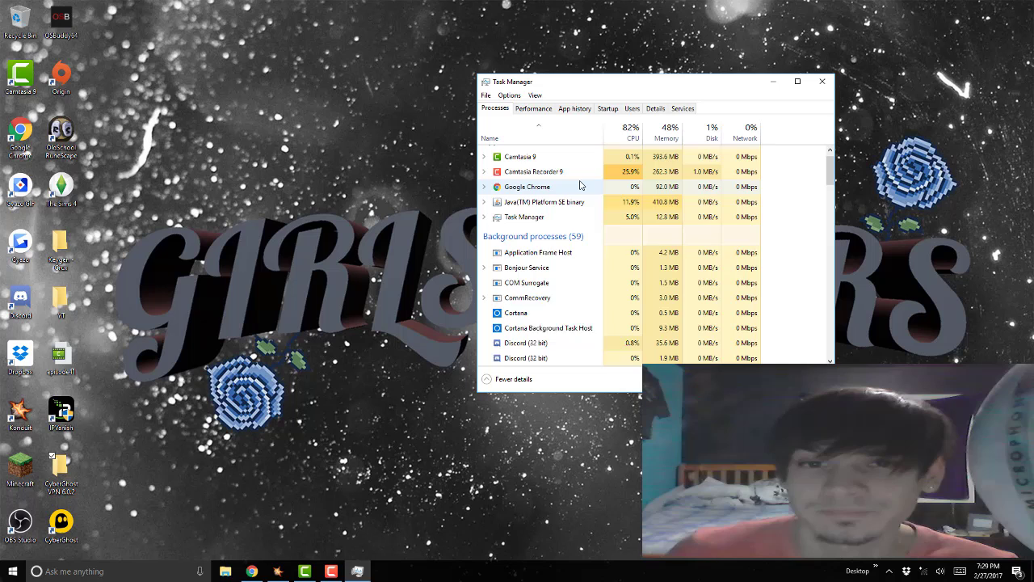
click(681, 107)
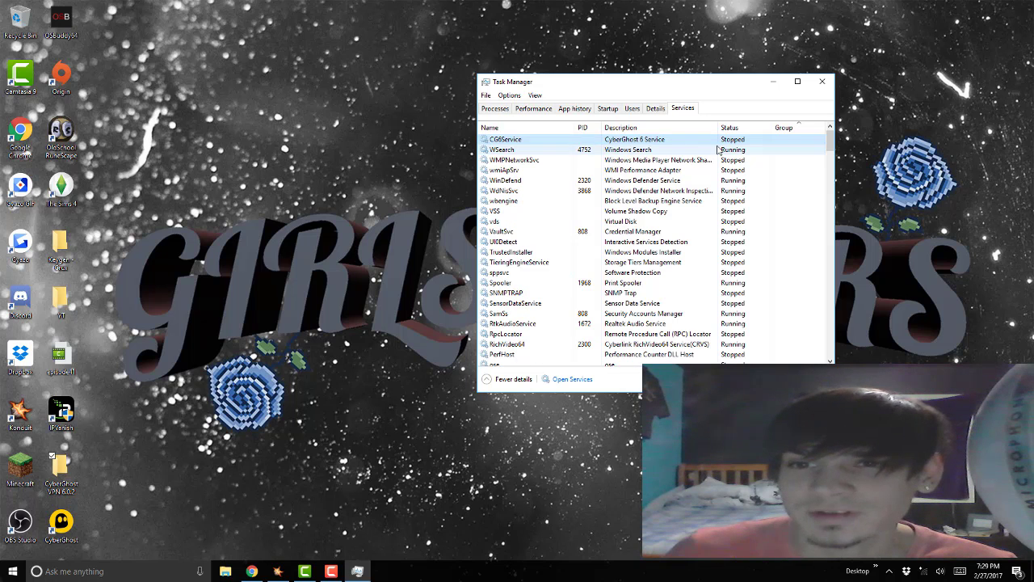
click(778, 86)
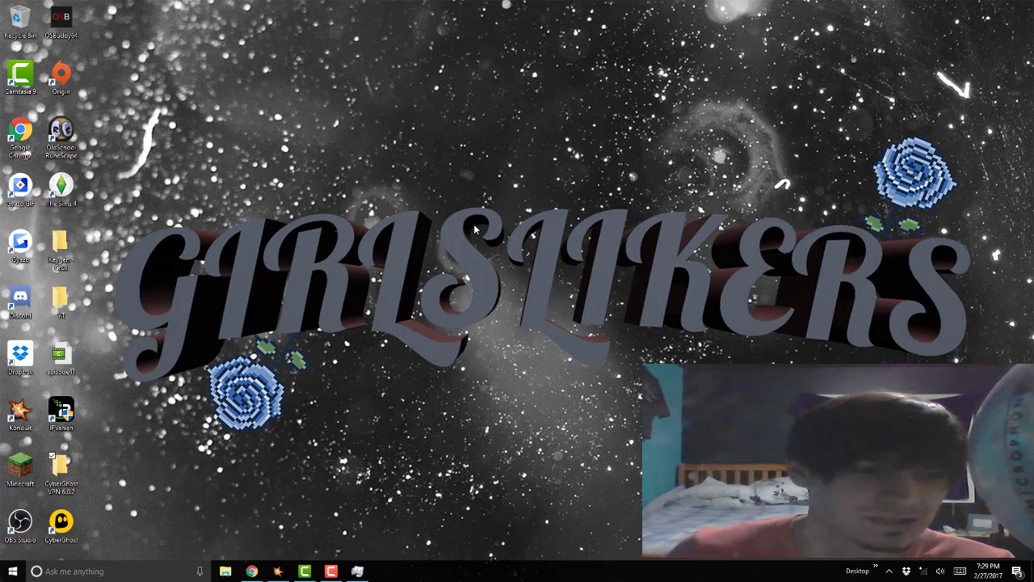
Step: Browse to C:\Program Files (x86)\CyberGhost in File Explorer
click(225, 571)
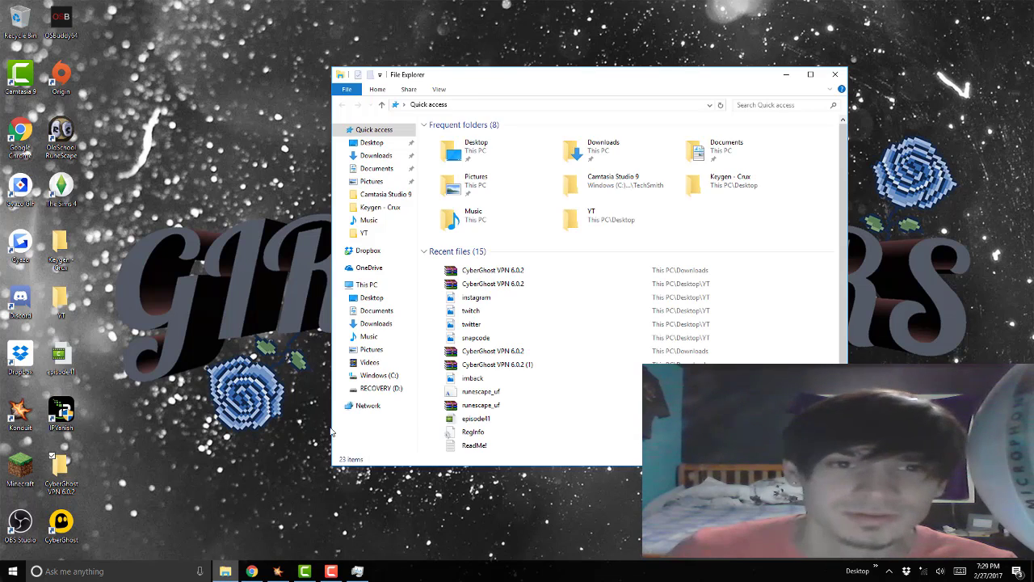
drag(430, 76, 494, 68)
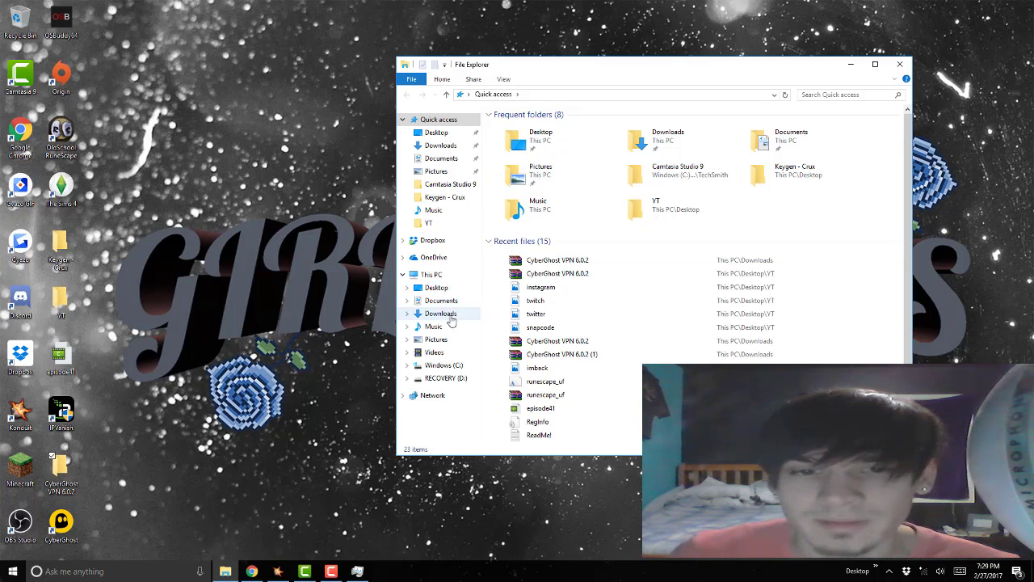
click(432, 273)
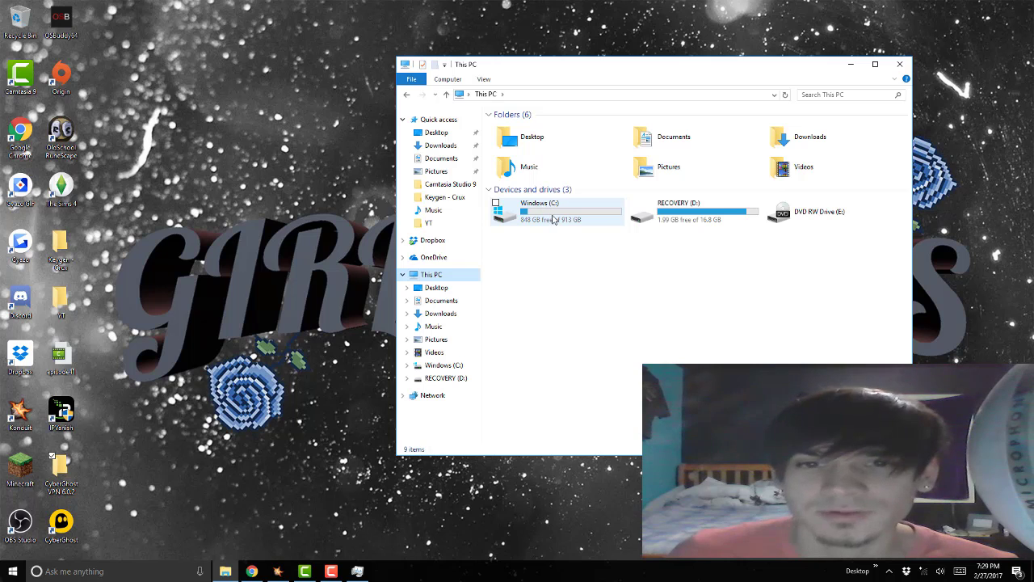
double_click(554, 220)
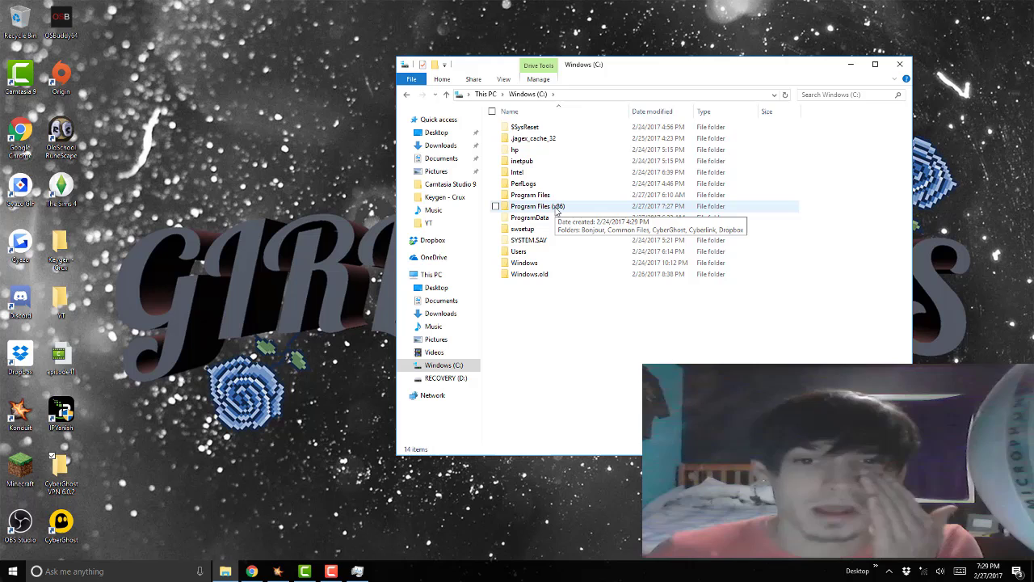
double_click(556, 208)
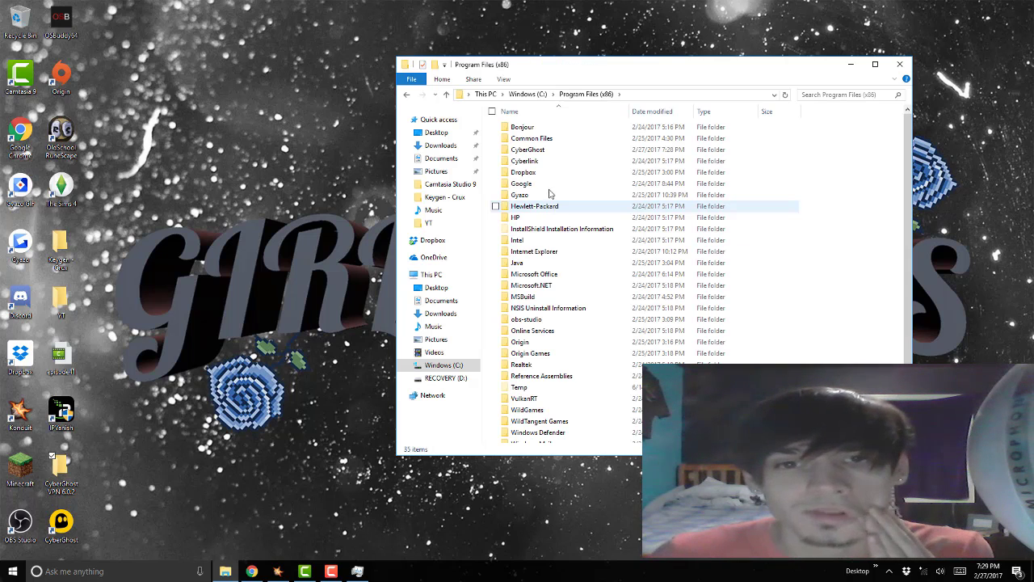
double_click(536, 152)
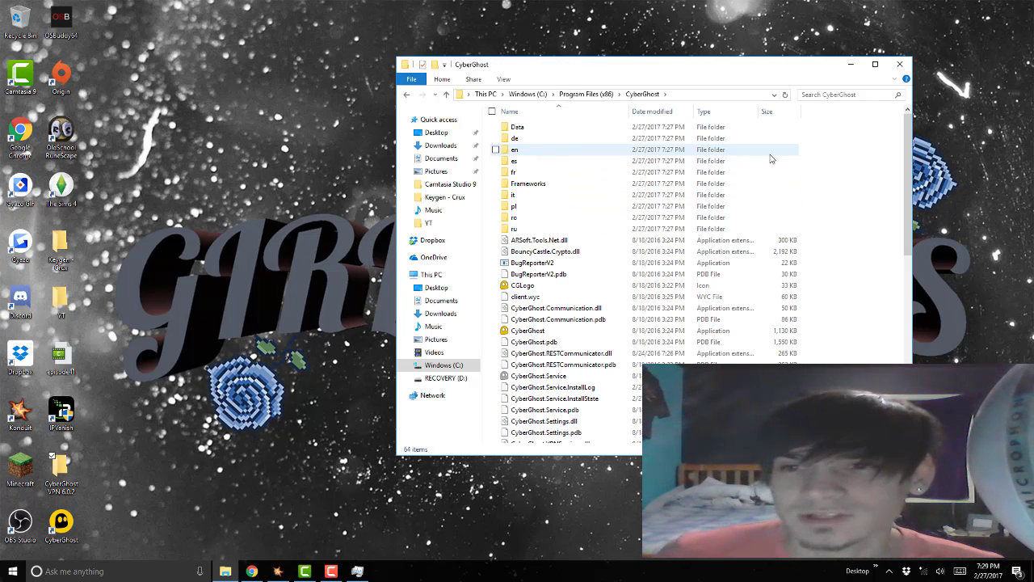
scroll(768, 161, down, 10)
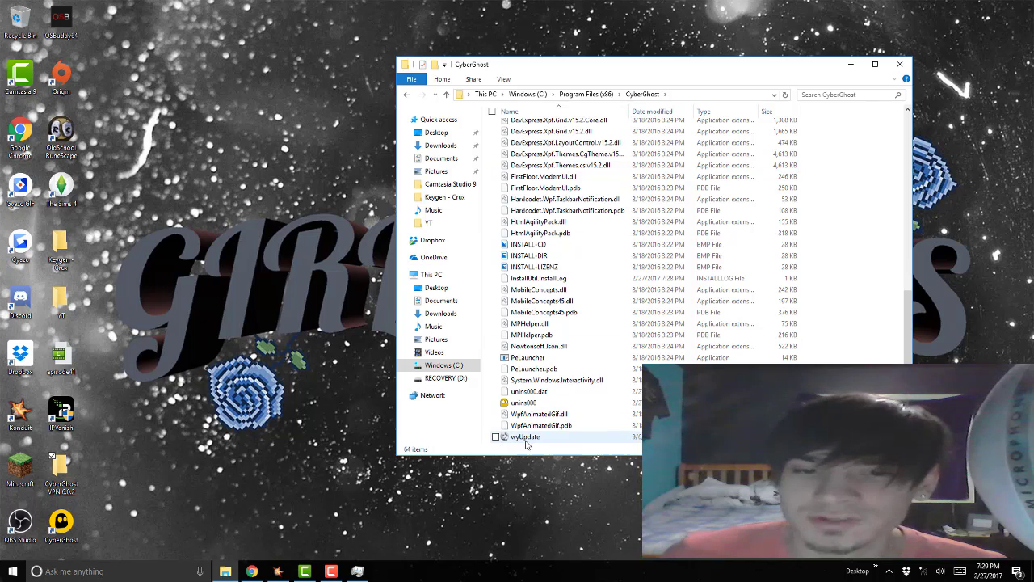
Step: Delete the wyUpdate file and close File Explorer
right_click(534, 437)
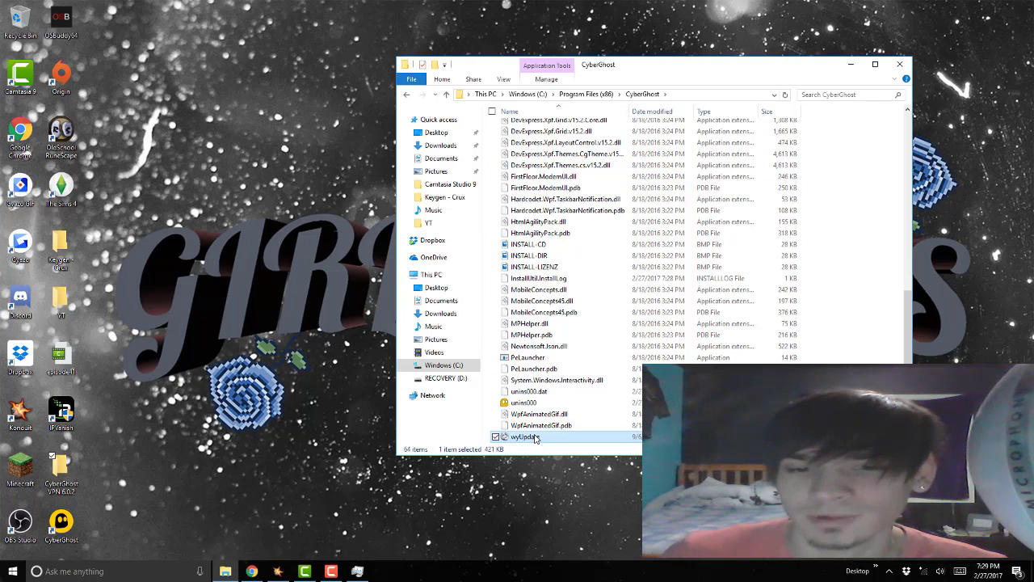
click(392, 397)
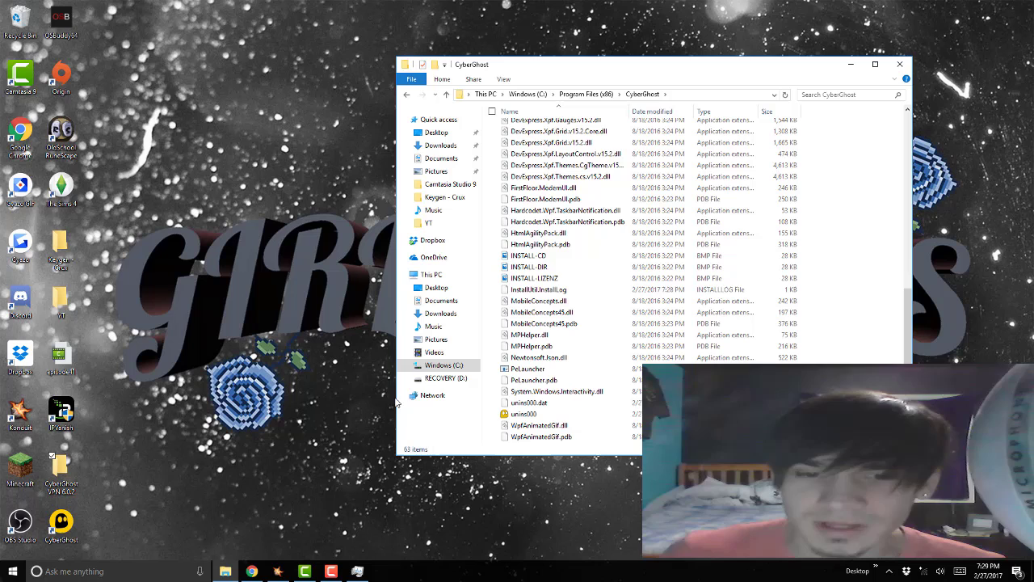
click(898, 64)
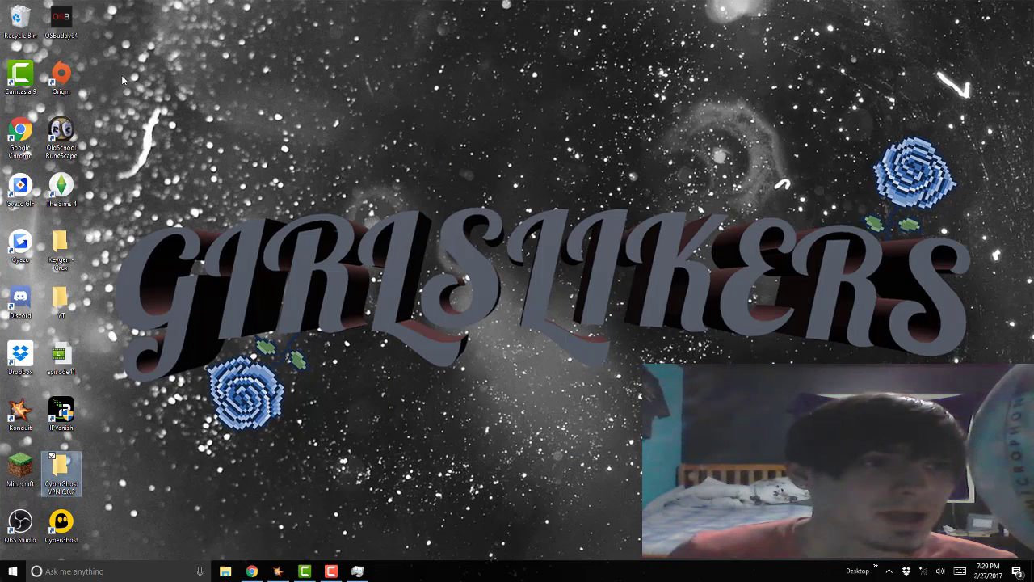
Step: Permanently remove wyUpdate by emptying the Recycle Bin
double_click(20, 20)
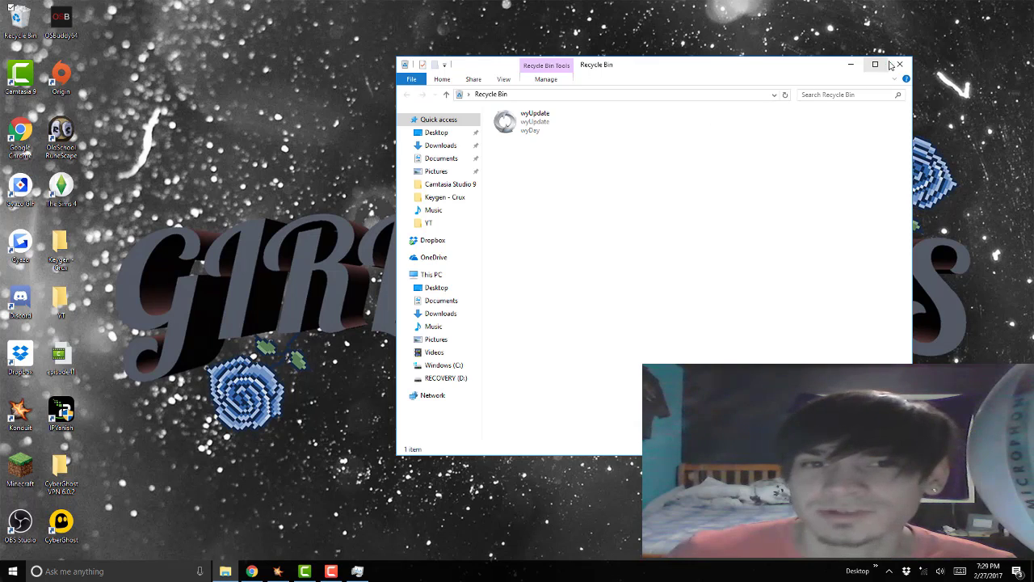
click(899, 63)
right_click(30, 25)
click(56, 39)
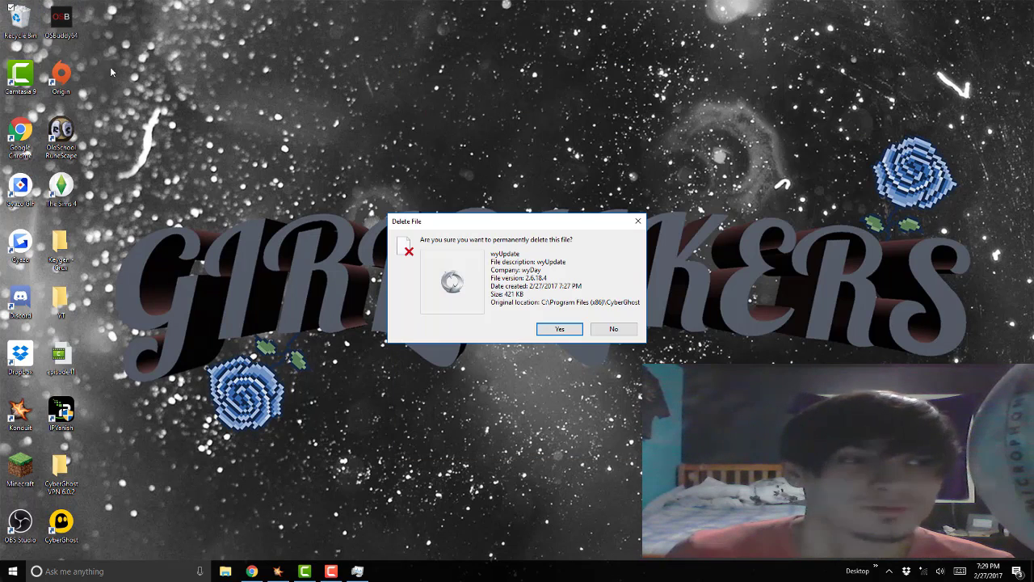
click(568, 330)
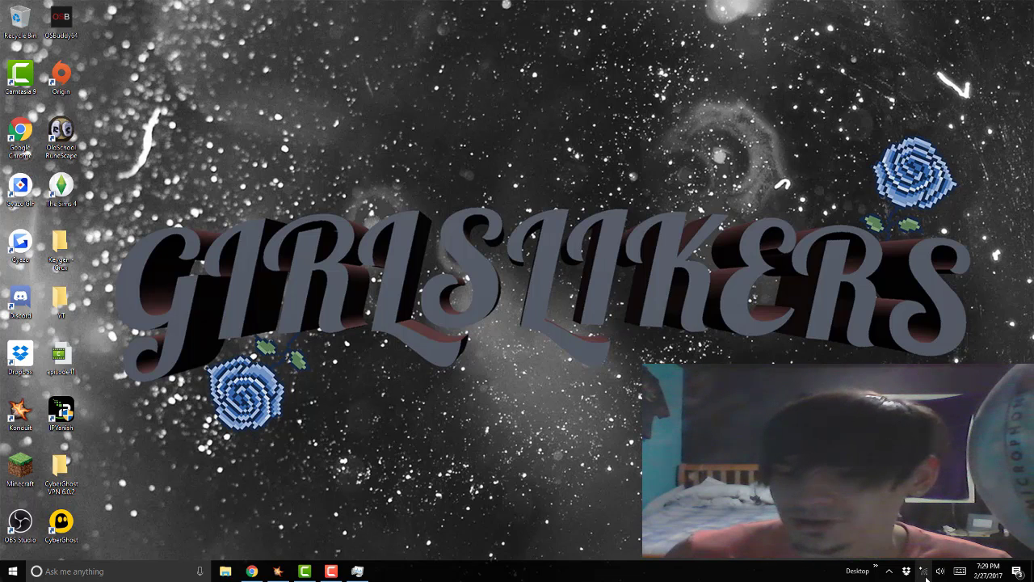
Step: Connect to the Secret Service Van Wi-Fi network and bring up Task Manager
click(891, 275)
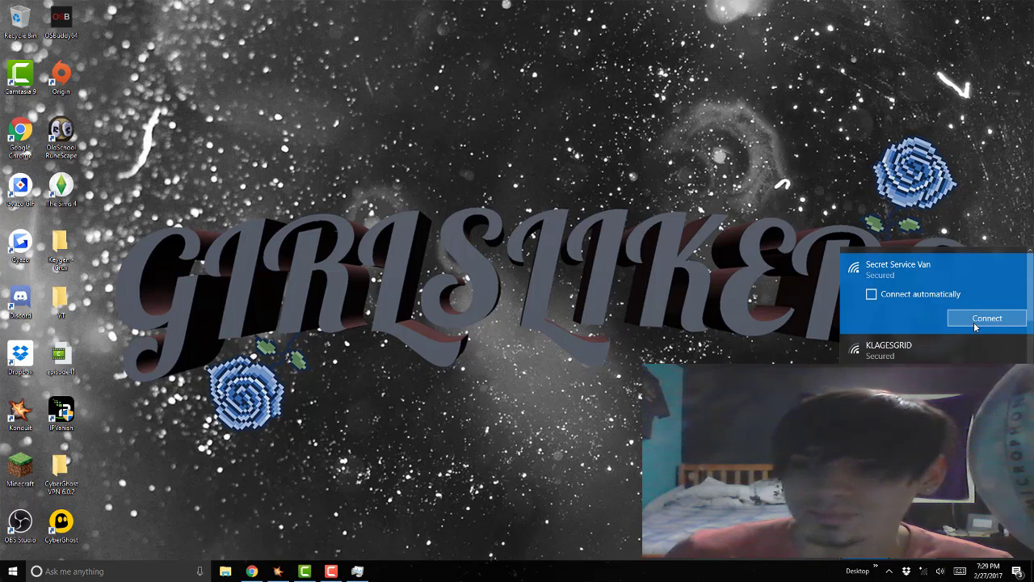
click(911, 294)
click(984, 319)
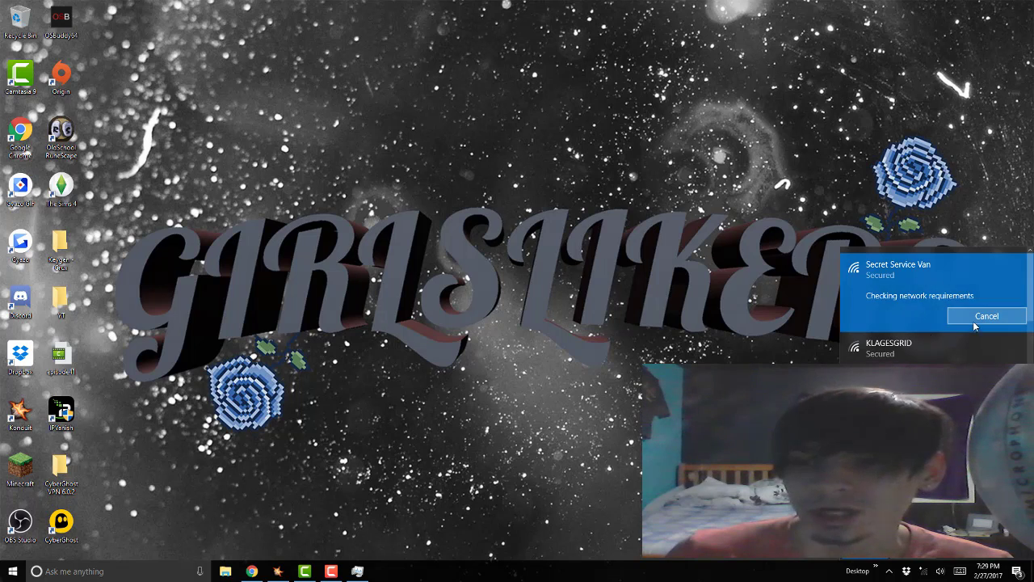
click(504, 401)
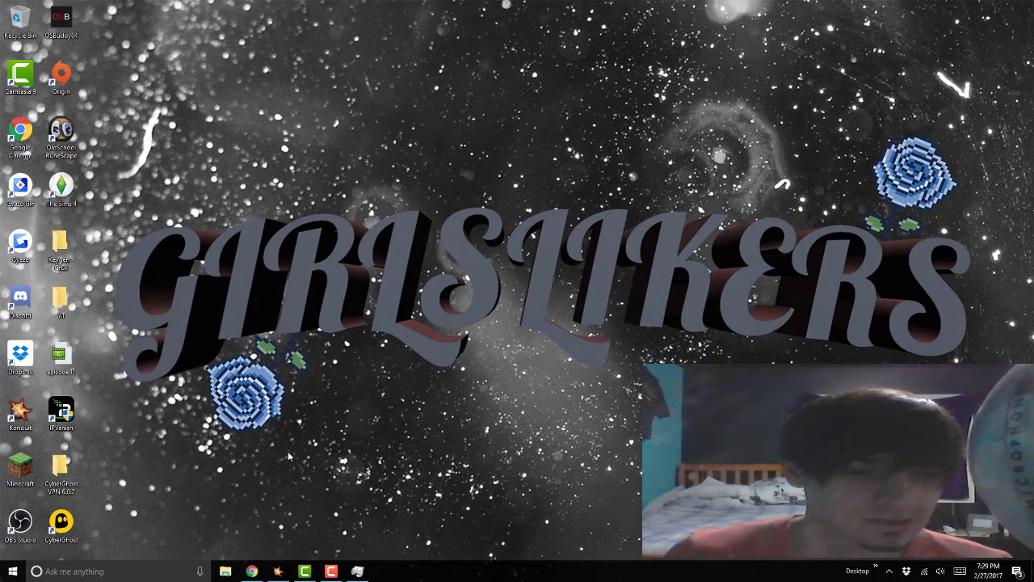
click(357, 570)
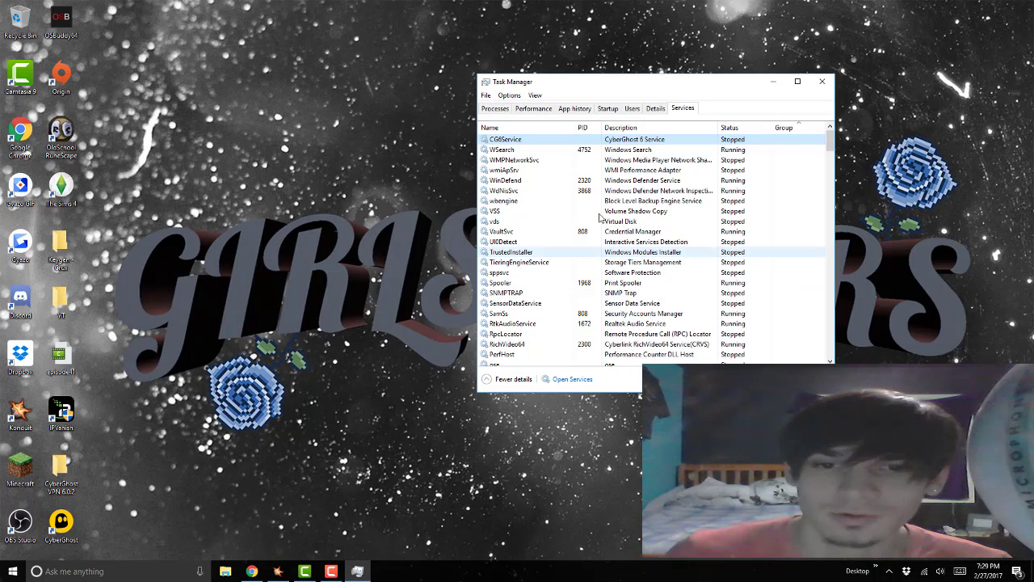
Step: Check the processes list, minimize Task Manager, launch CyberGhost and accept installing its service
click(499, 110)
scroll(694, 194, down, 2)
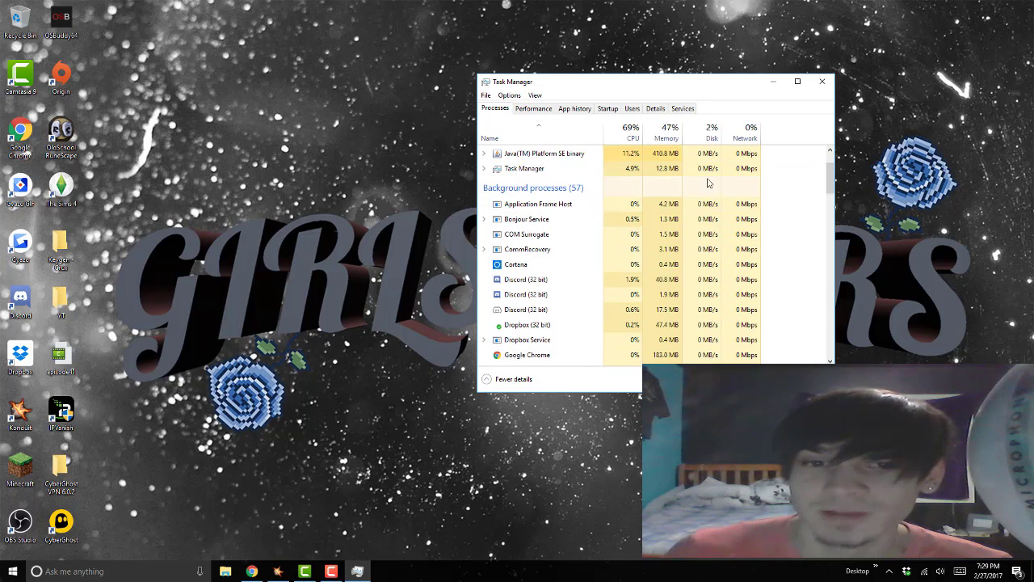
click(773, 82)
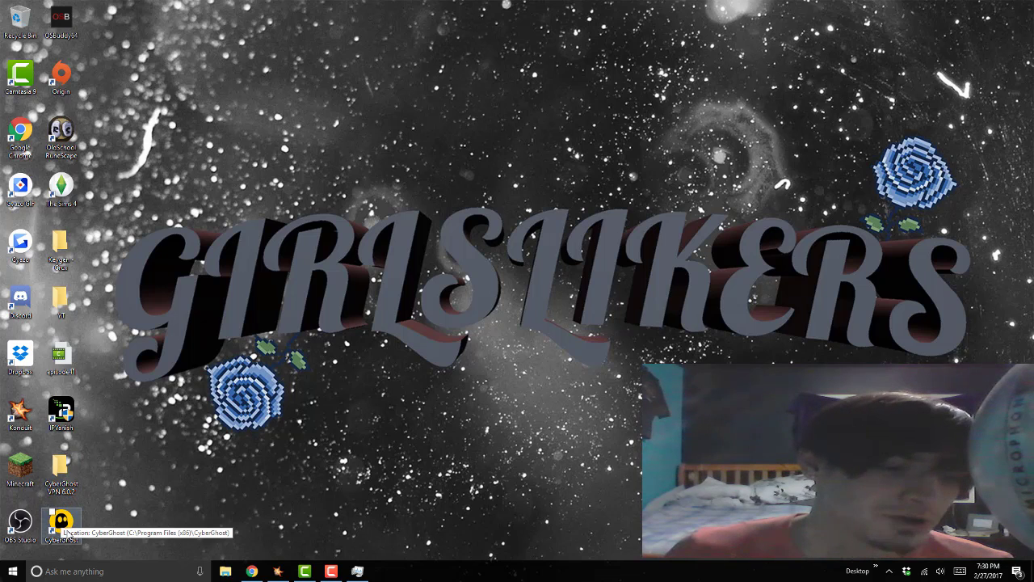
click(63, 525)
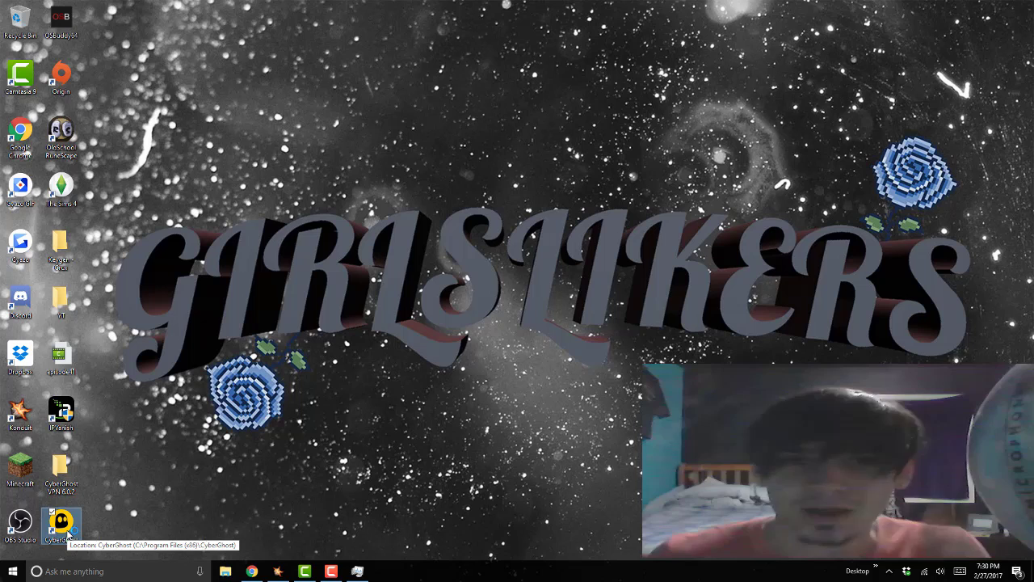
double_click(65, 525)
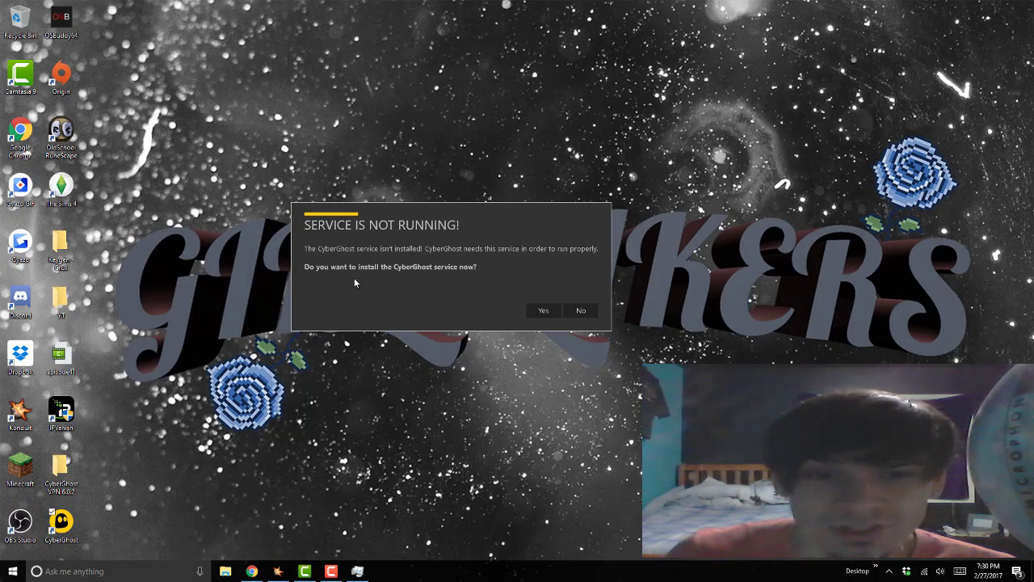
click(543, 311)
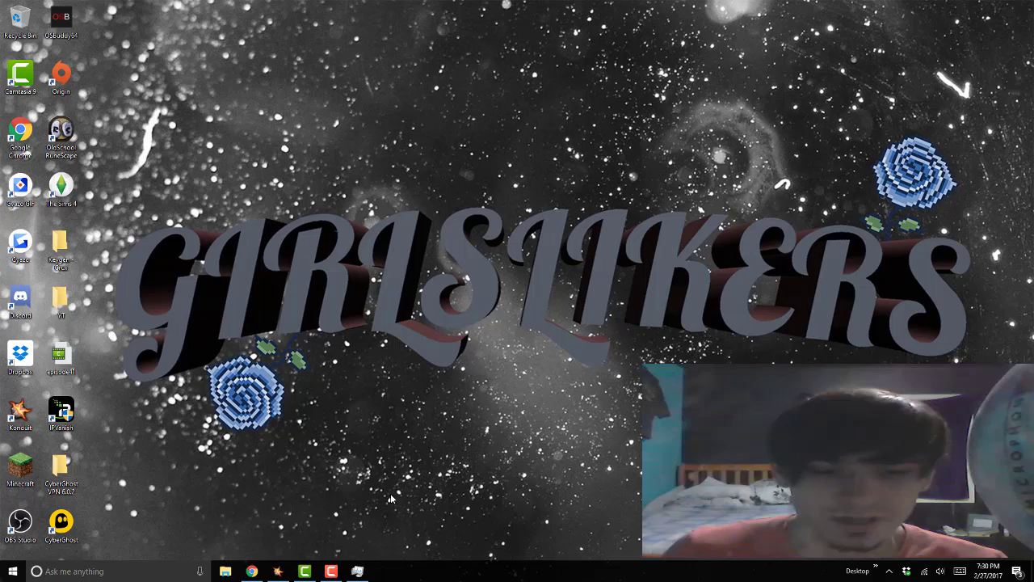
Step: Relaunch CyberGhost and cancel the auto-connect screen to reach the home tiles
double_click(61, 524)
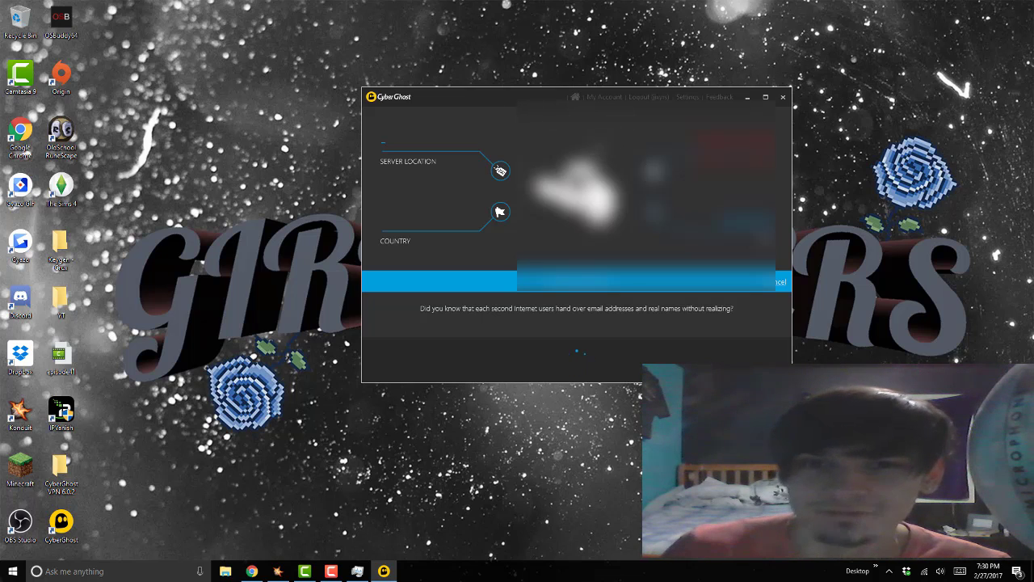
click(780, 281)
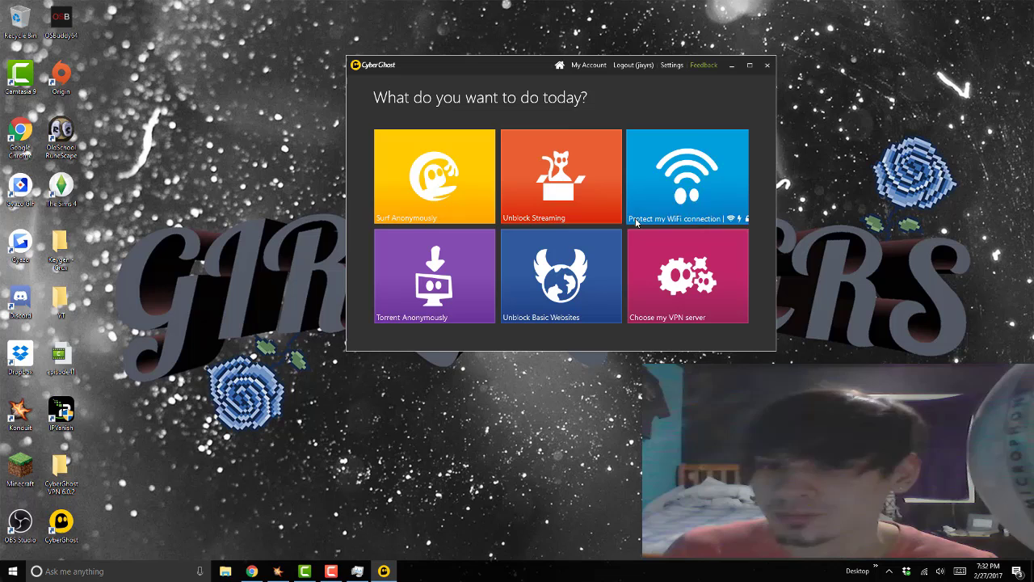
Step: Pick London-S01-I01 under United Kingdom in the Choose my VPN server list
click(676, 300)
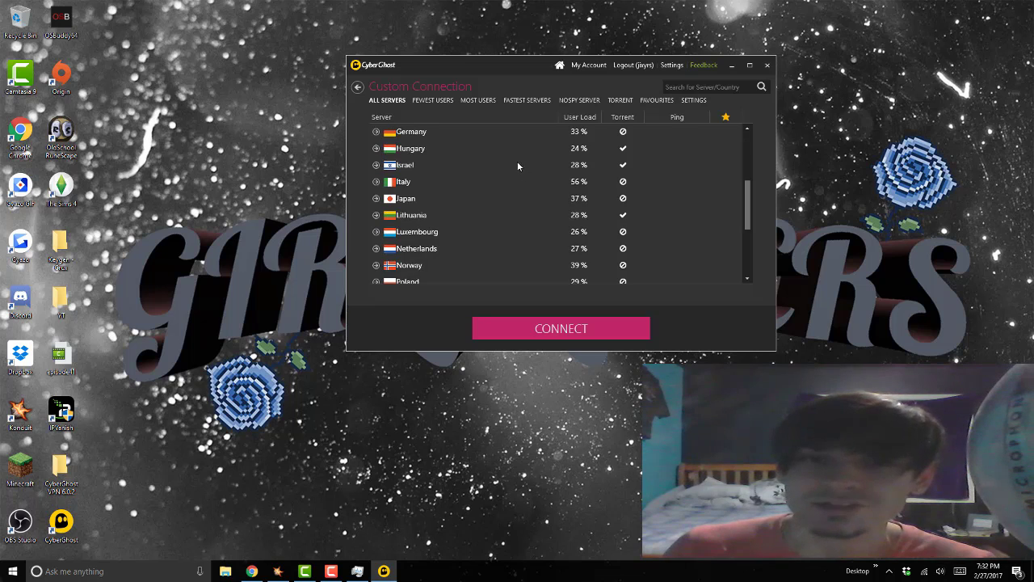
scroll(515, 164, down, 6)
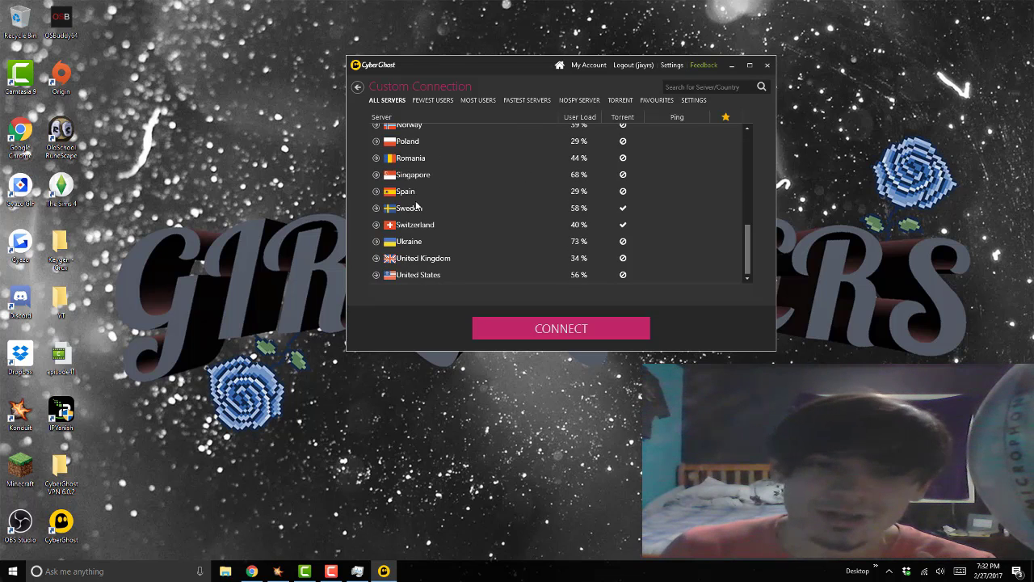
click(430, 259)
scroll(478, 242, down, 5)
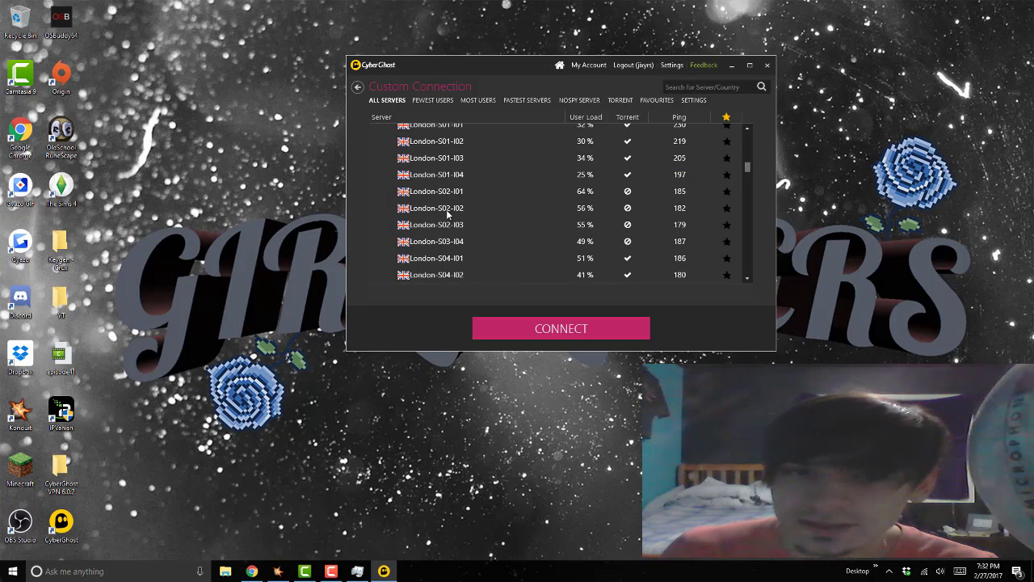
scroll(484, 209, up, 6)
scroll(486, 214, down, 2)
scroll(486, 216, down, 1)
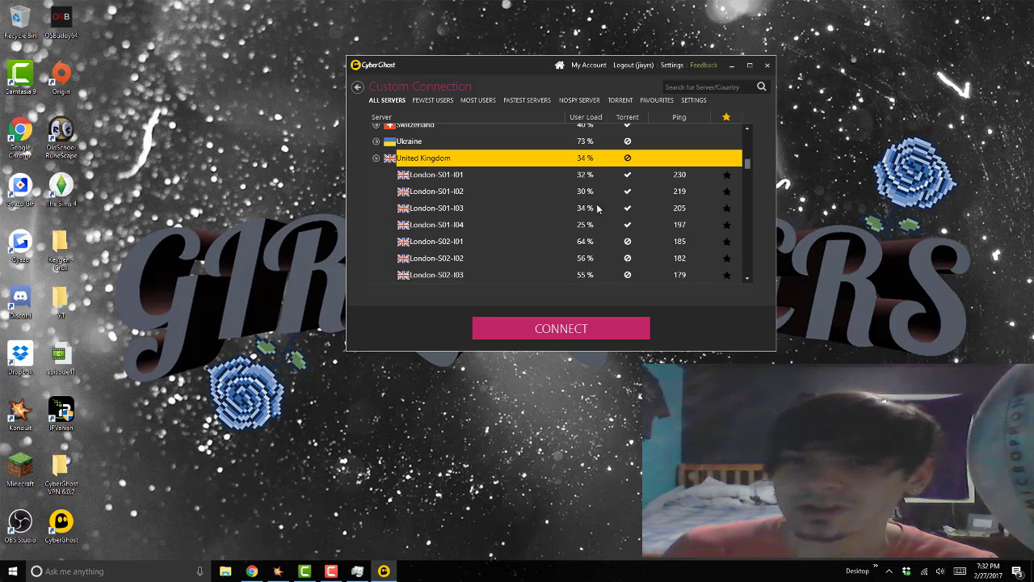
click(457, 181)
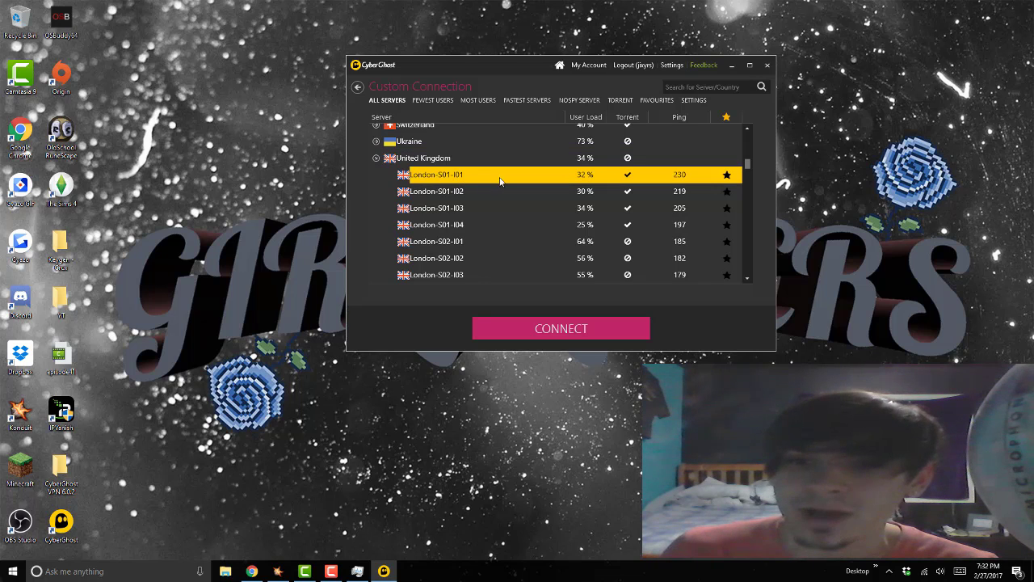
Step: Connect to the chosen London server from the Custom Connection list
double_click(441, 209)
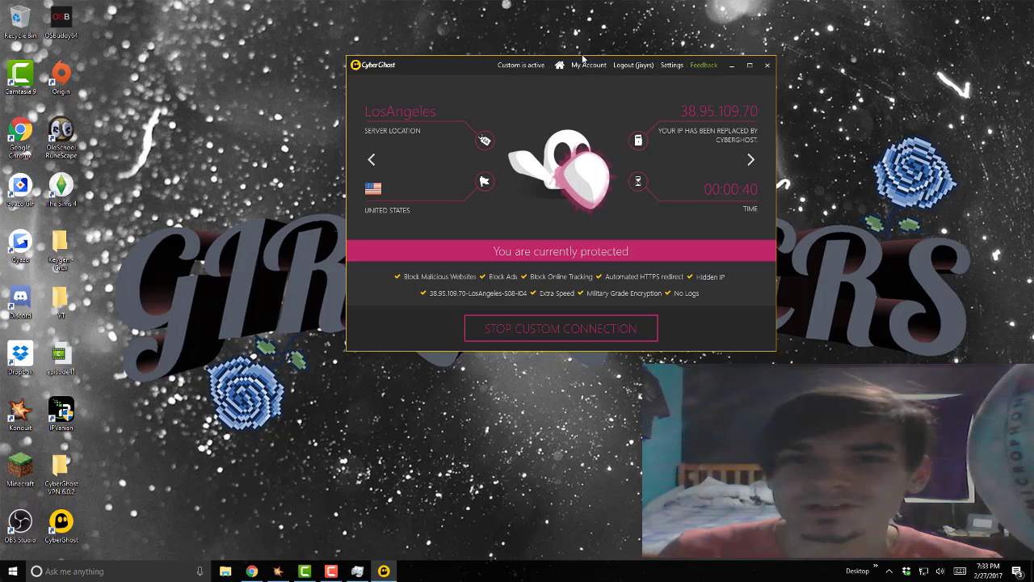
Step: Drag the CyberGhost window by its title bar to settle it slightly up and to the right
drag(509, 71, 556, 54)
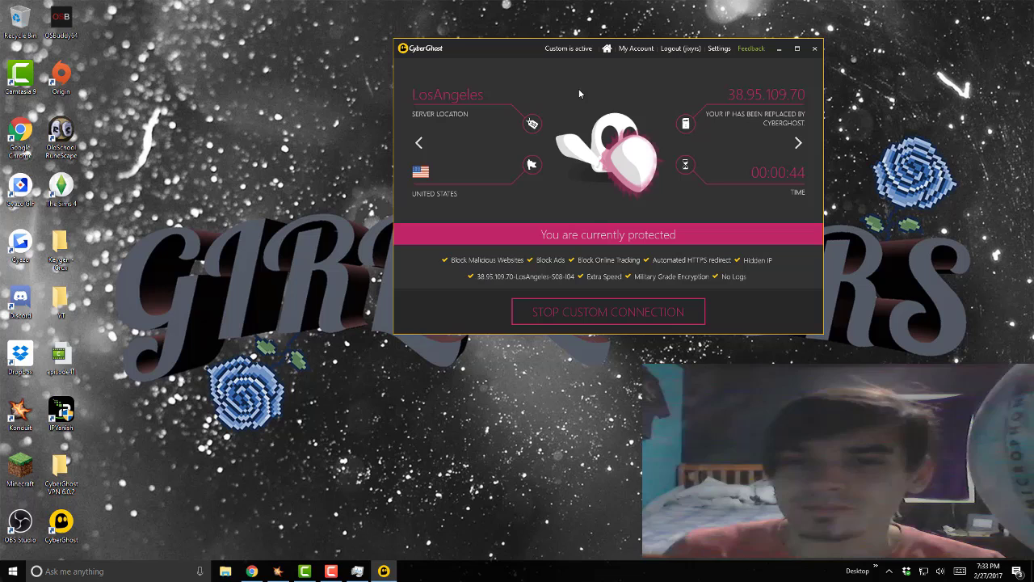
drag(480, 50, 511, 66)
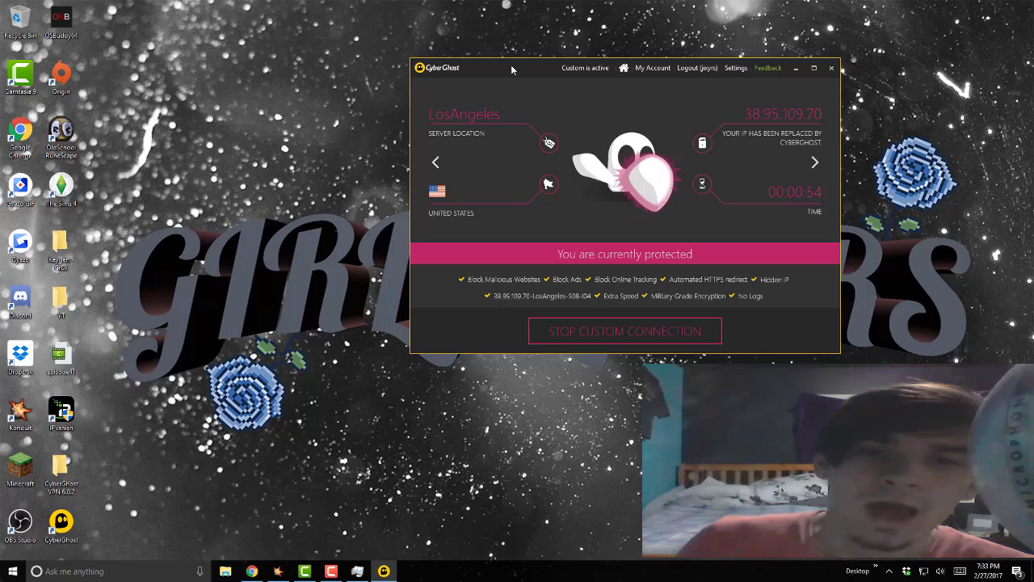
drag(511, 66, 463, 53)
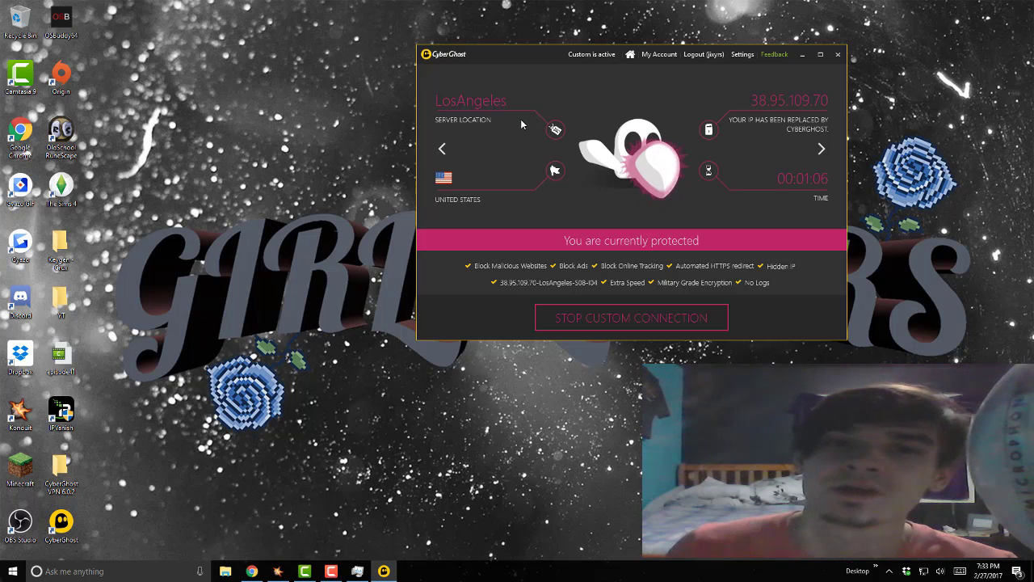
drag(508, 56, 496, 51)
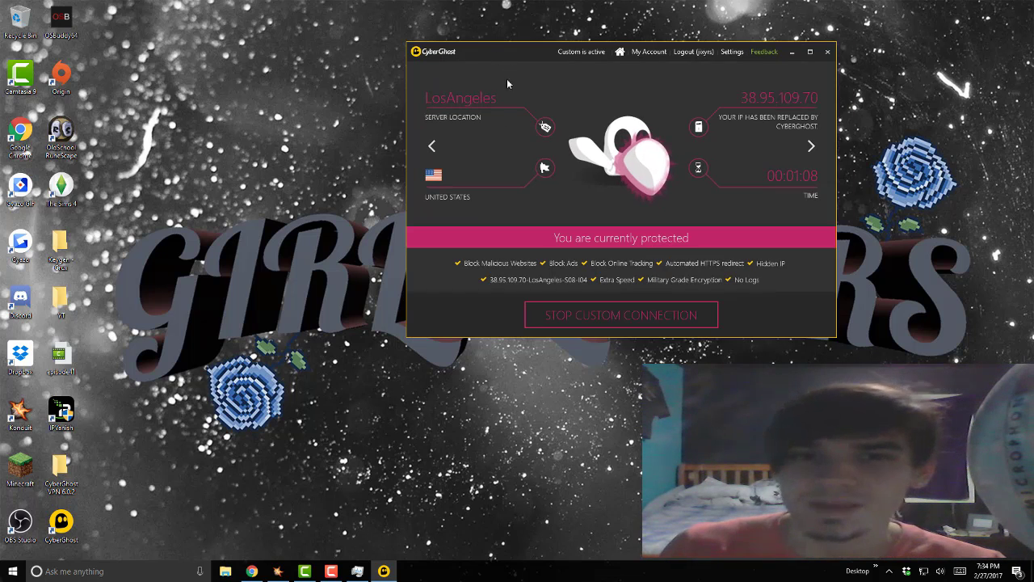